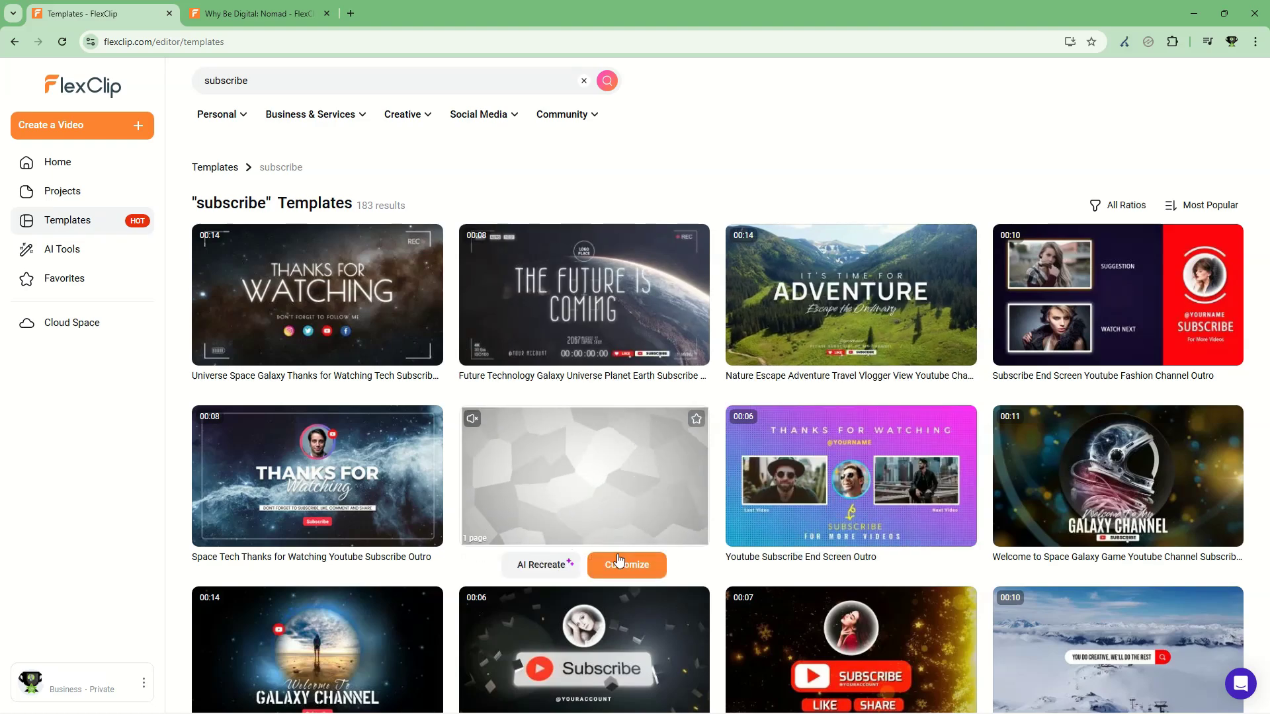
Search the template library for "subscribe travel".
left_click(306, 81)
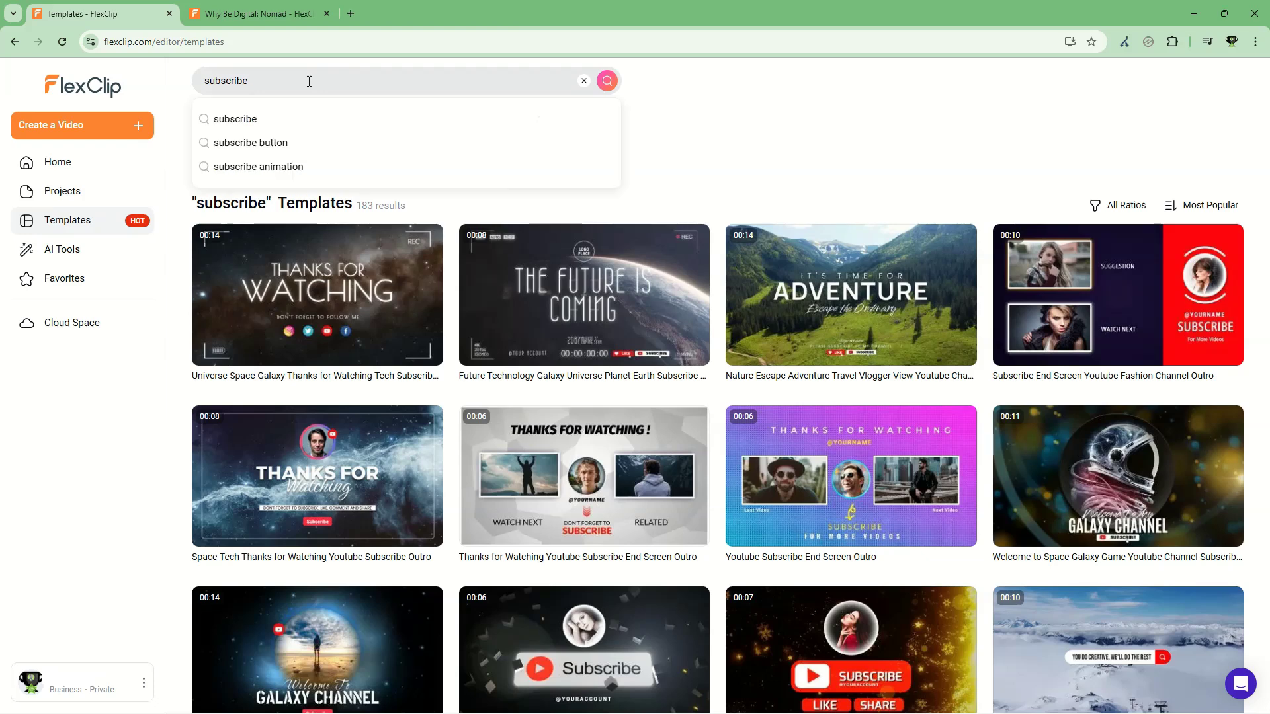
type("travel")
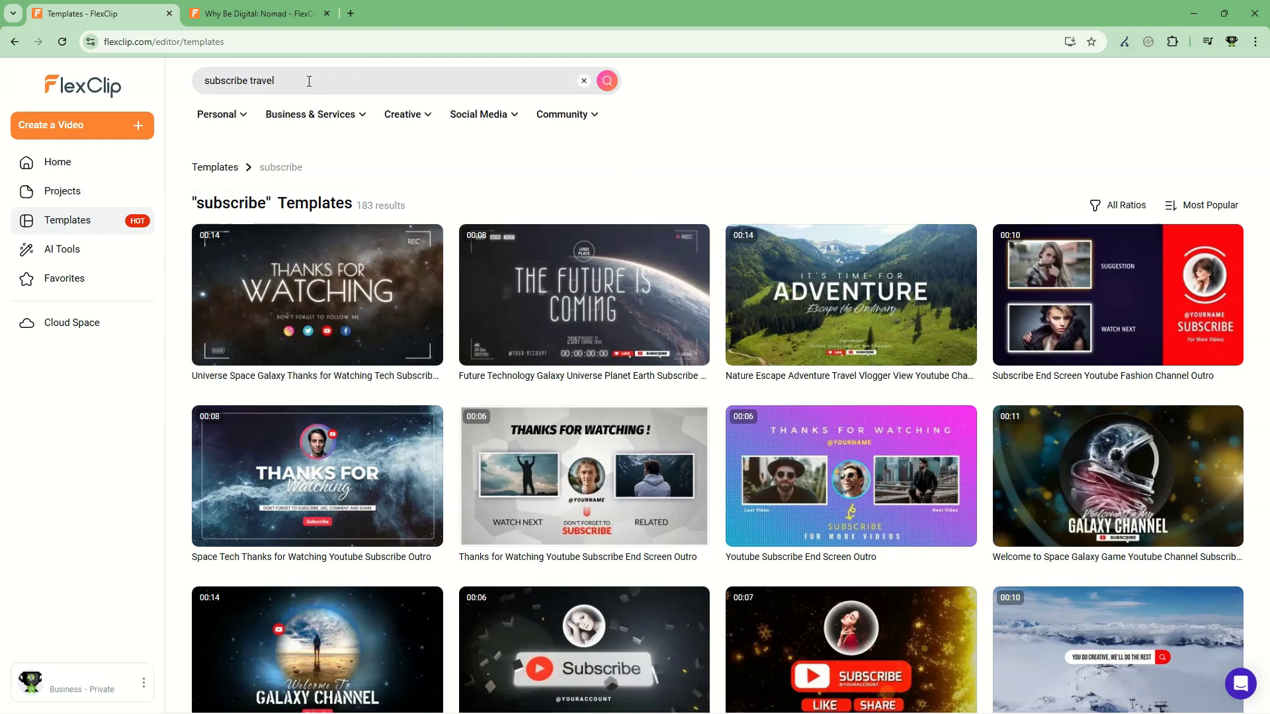
key("Return")
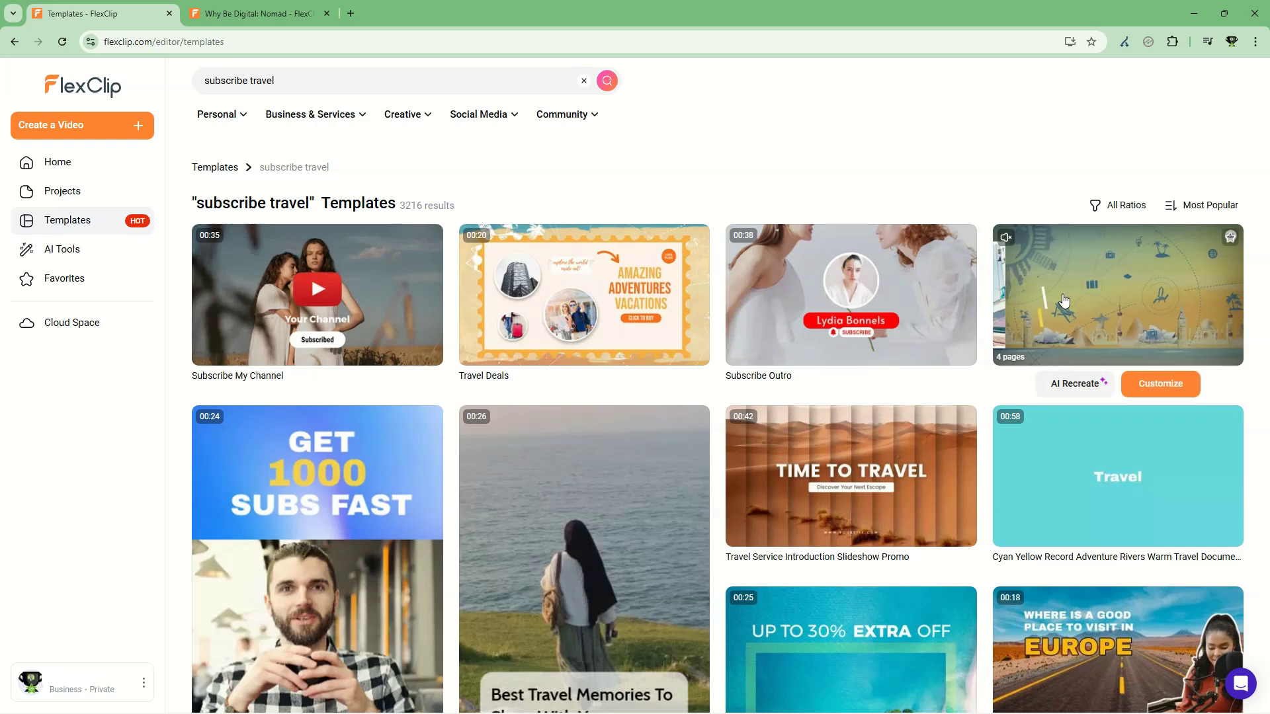
Search the templates for "subscribe meditation" instead, correcting the typo in the query, and look over the matching designs.
double_click(271, 81)
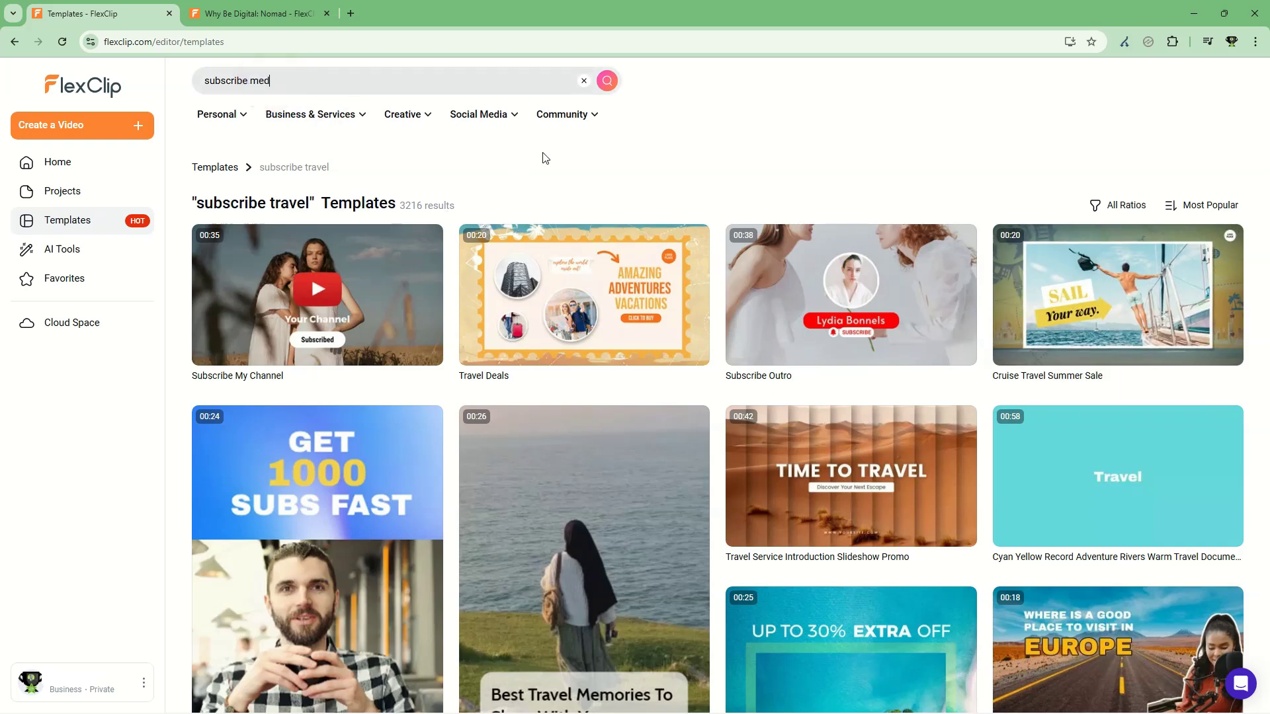
type("meditation")
key("Return")
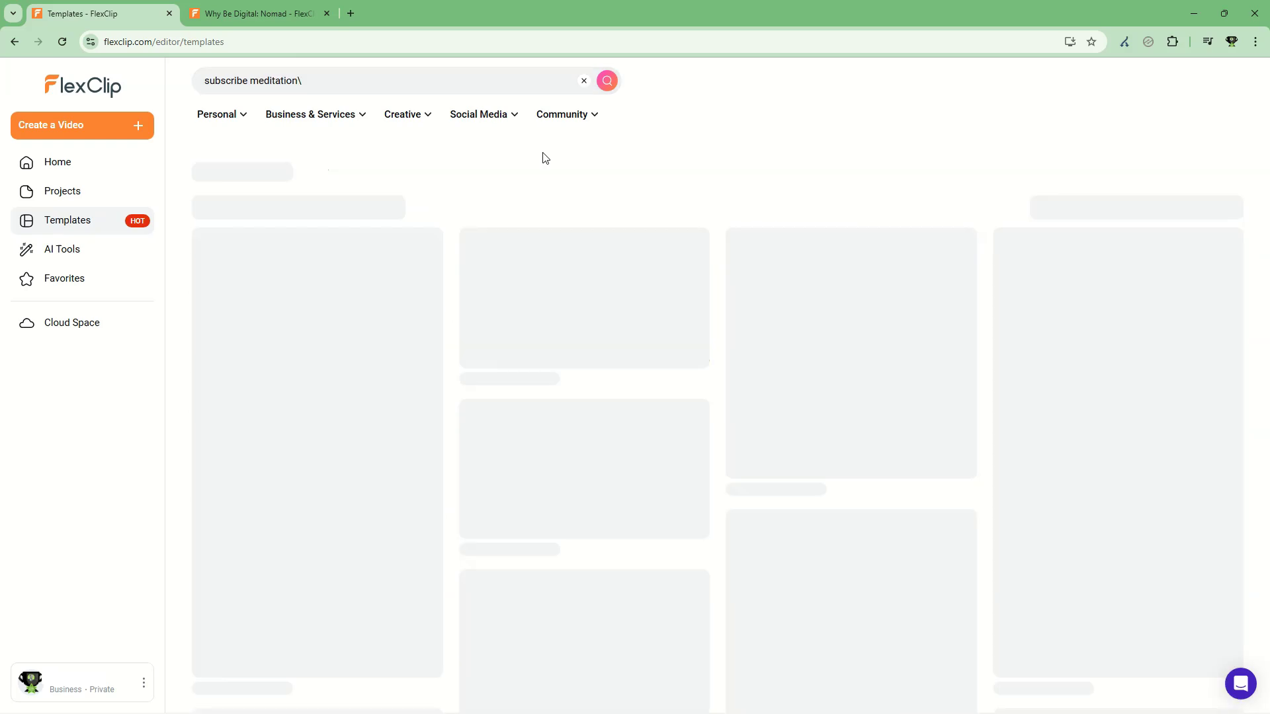
left_click(348, 83)
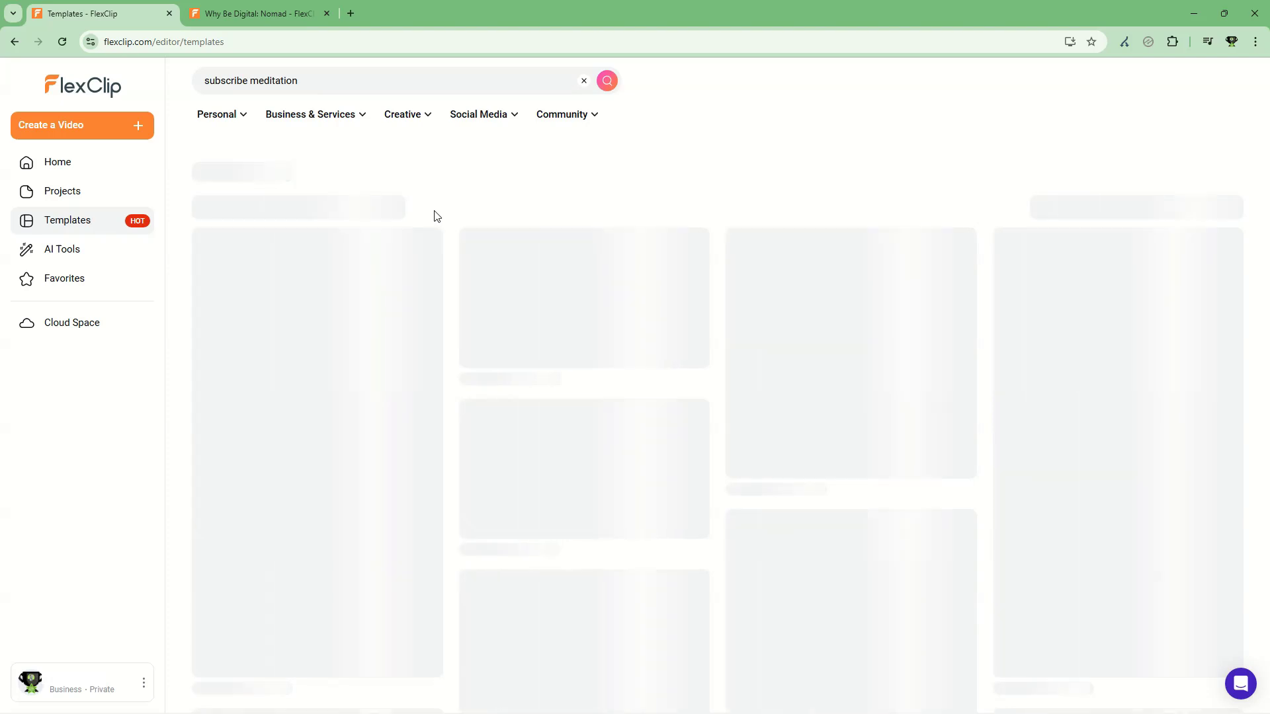
left_click(317, 77)
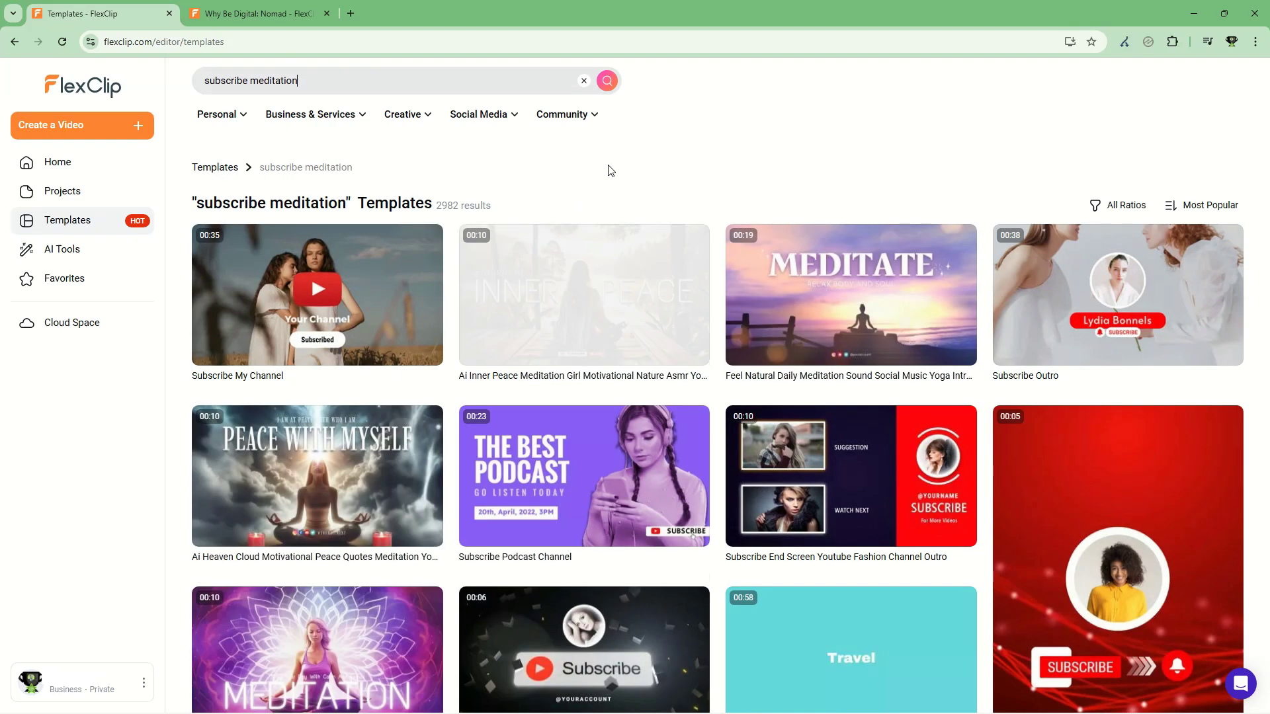
mouse_move(534, 305)
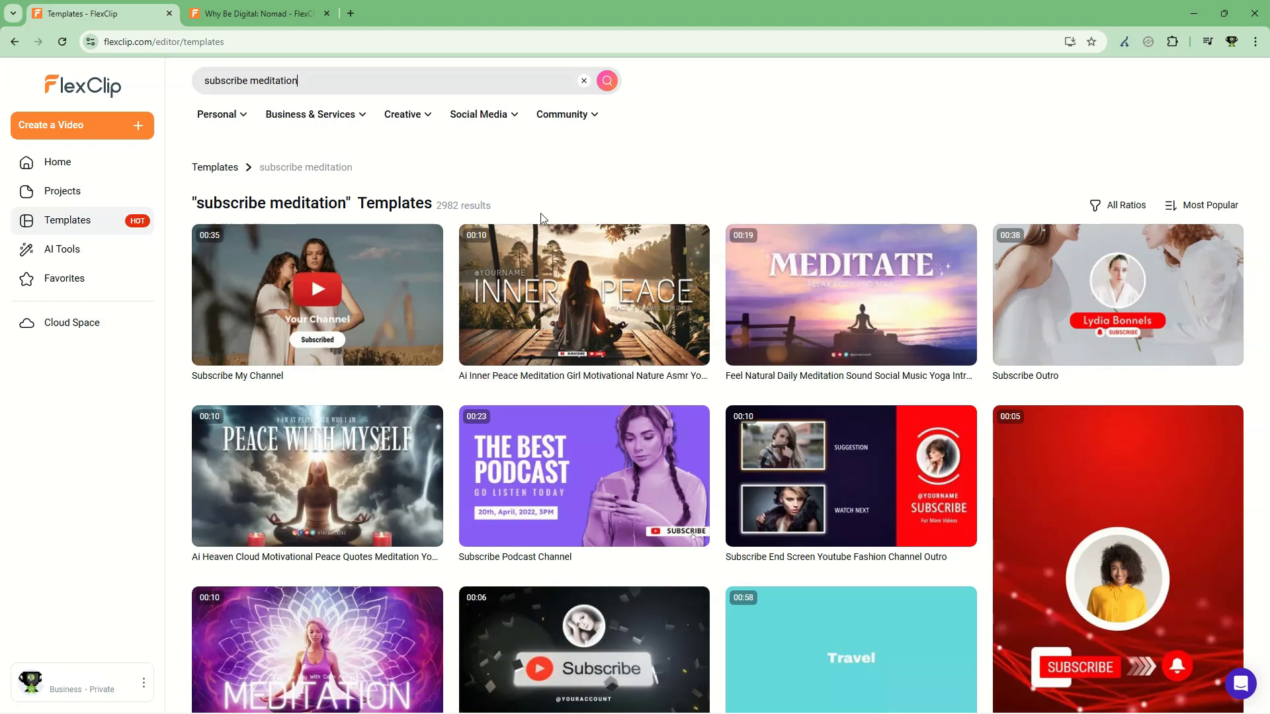
Search the templates for "subscribe sport" and preview the sports designs, including Sports Events Highlights.
double_click(326, 91)
type("sport")
key("Return")
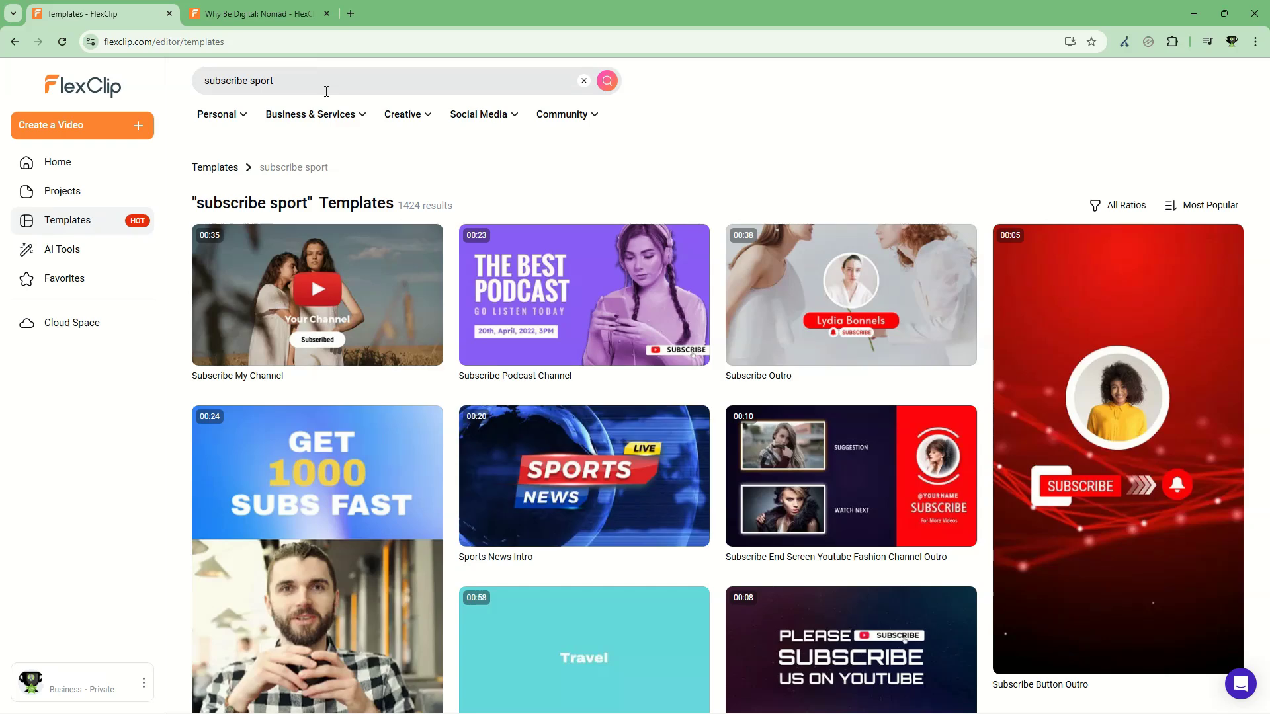
mouse_move(388, 339)
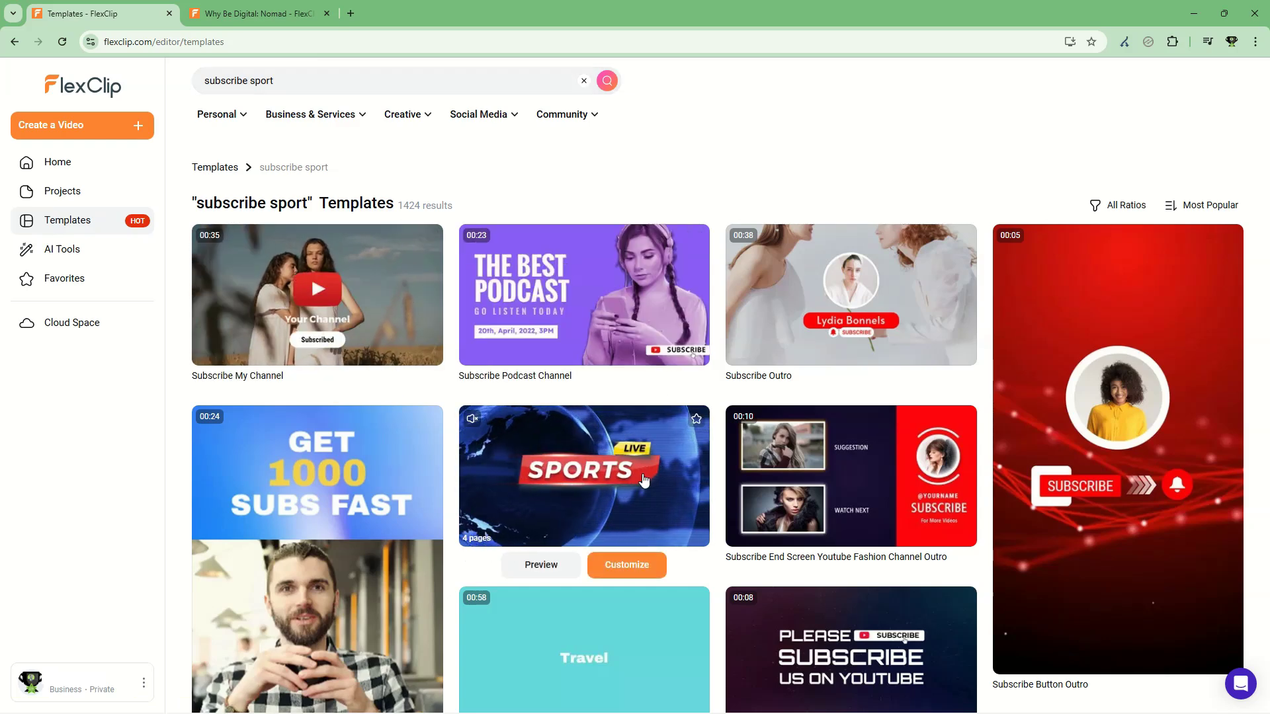
mouse_move(840, 503)
scroll(836, 355, "down", 4)
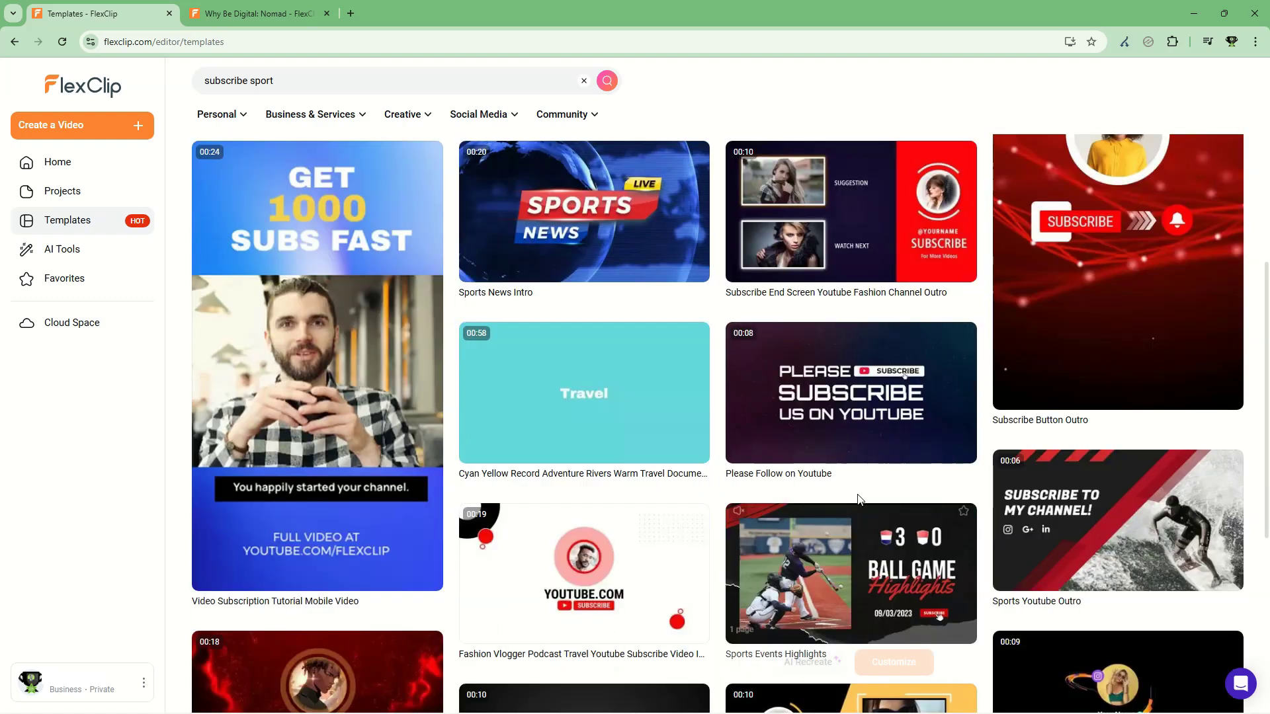
mouse_move(644, 430)
scroll(643, 430, "down", 1)
mouse_move(854, 526)
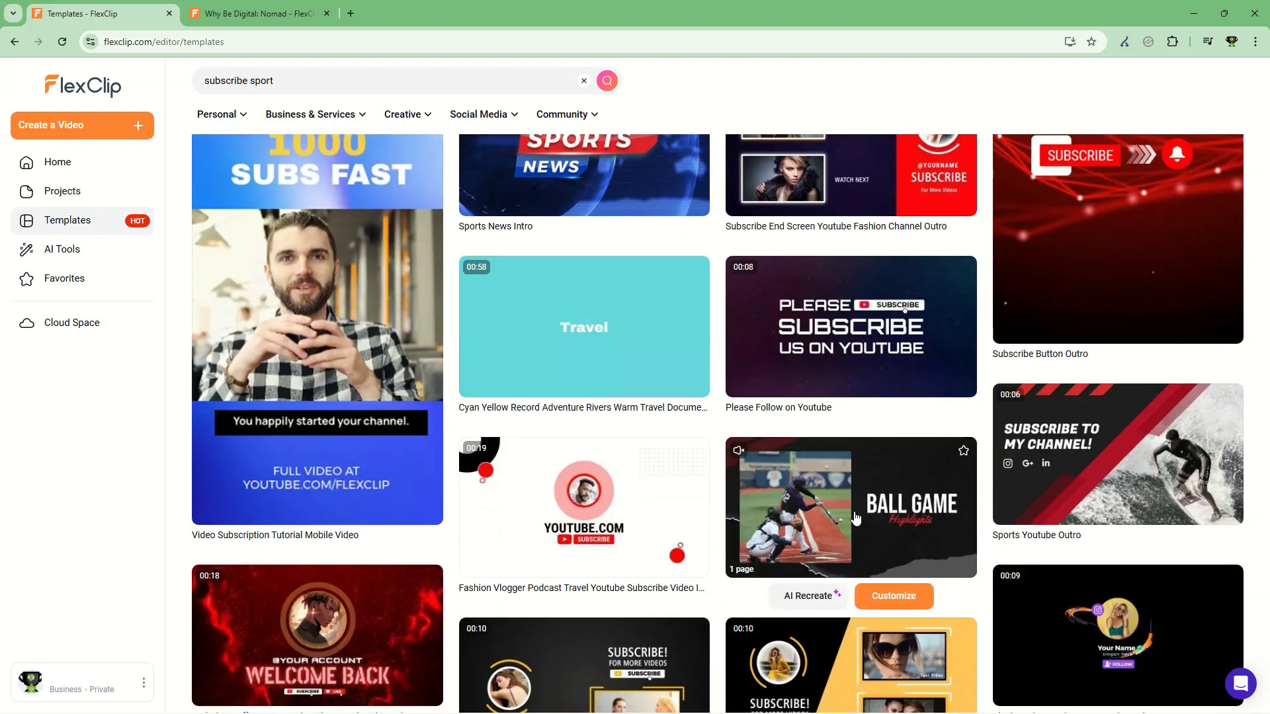
Search the templates for "subscribe stream" and preview the Subscribe Podcast Channel and Game Streaming Youtube Video designs.
scroll(856, 516, "up", 5)
double_click(263, 81)
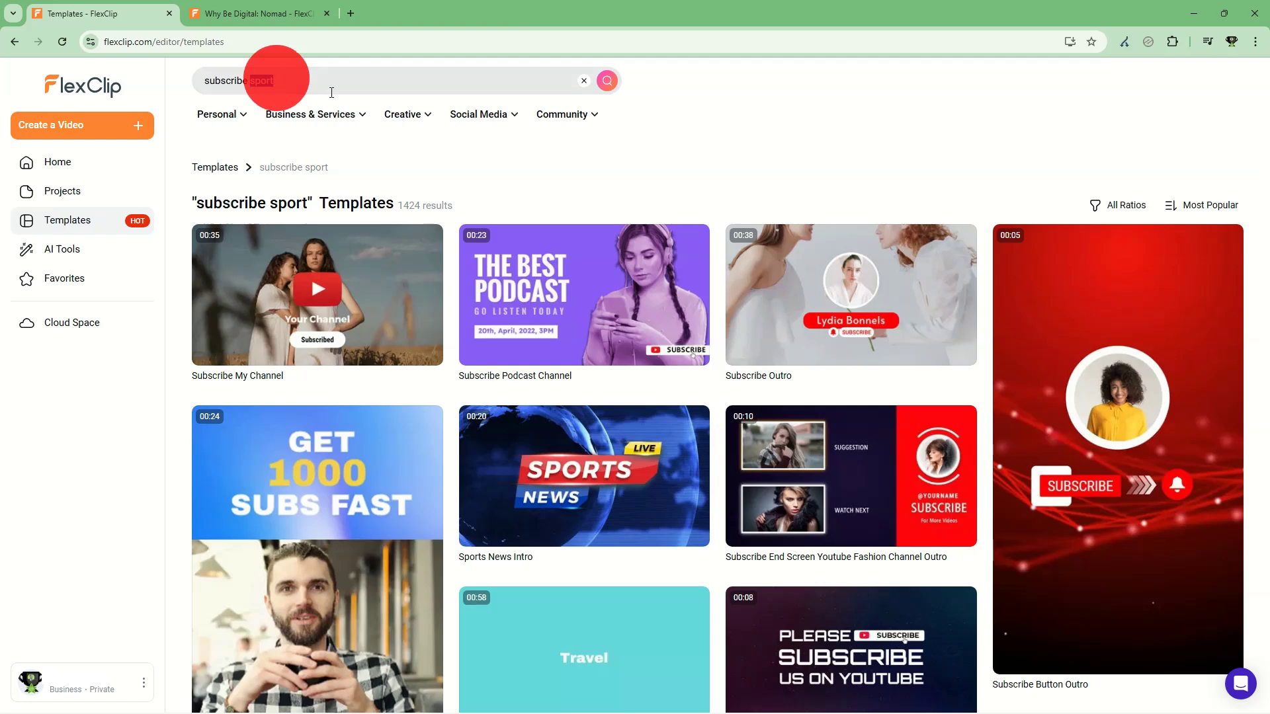
type("strea")
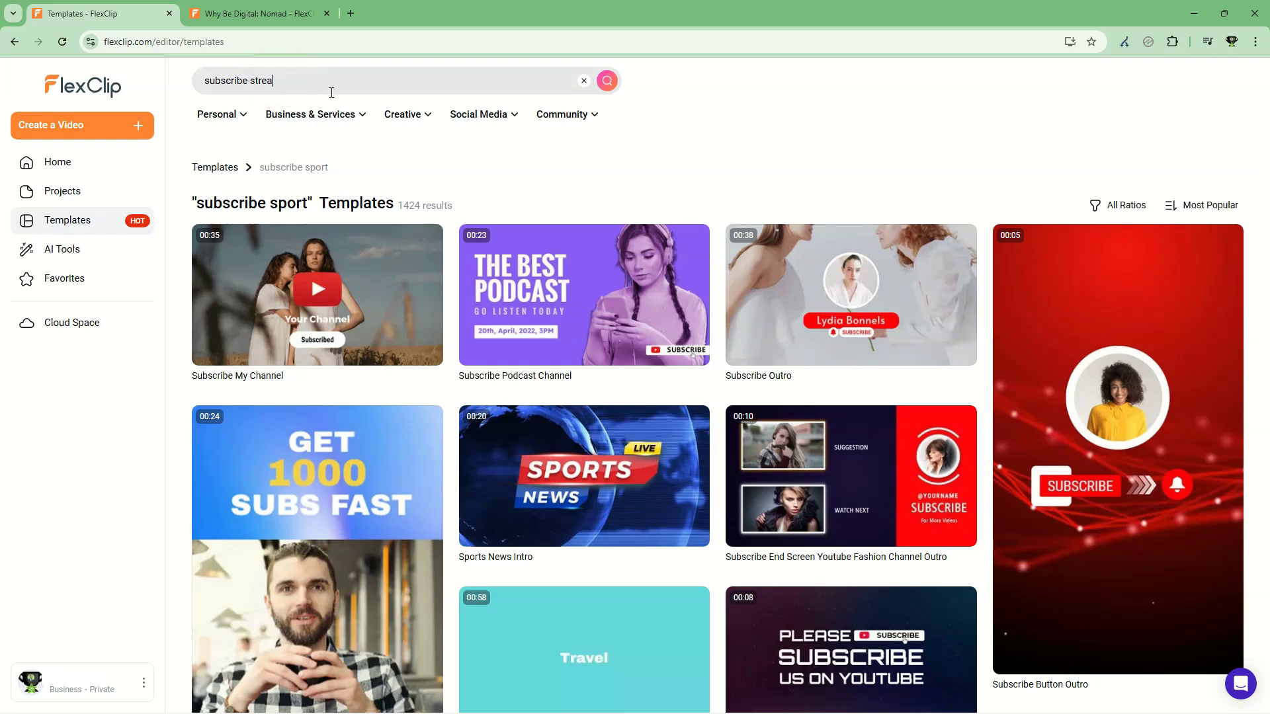
type("m")
key("Return")
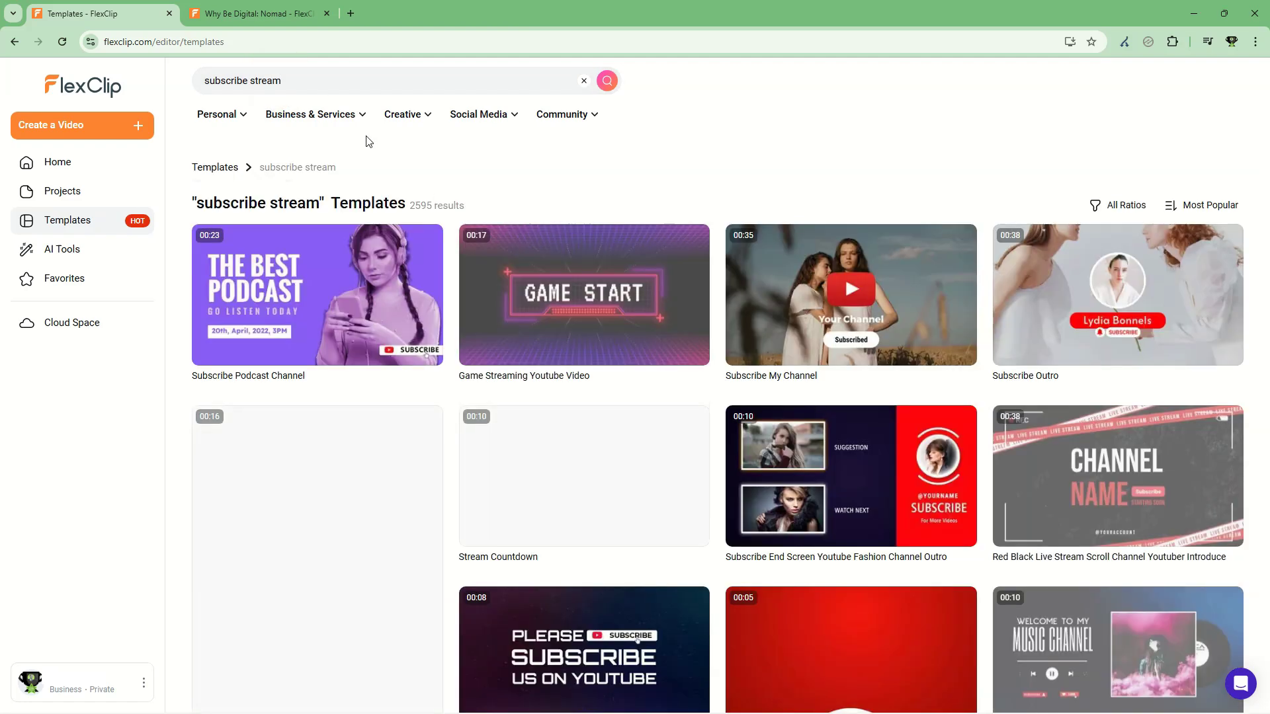
mouse_move(361, 278)
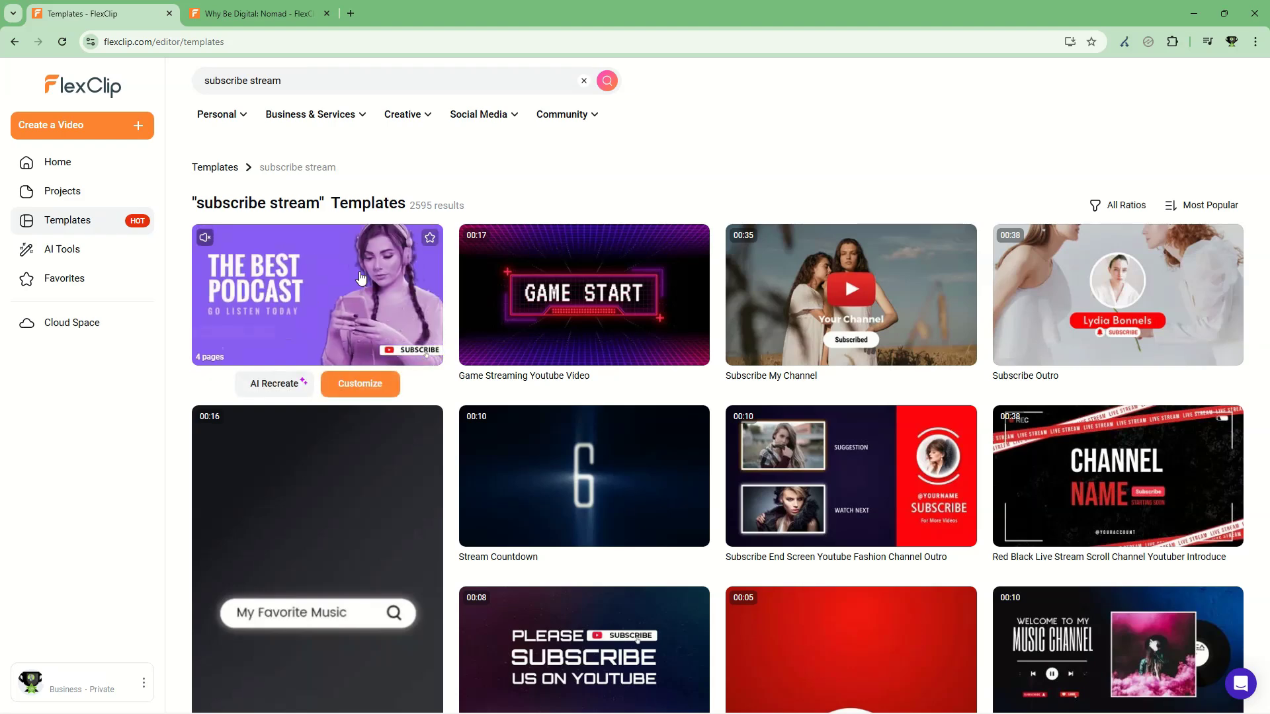
mouse_move(587, 292)
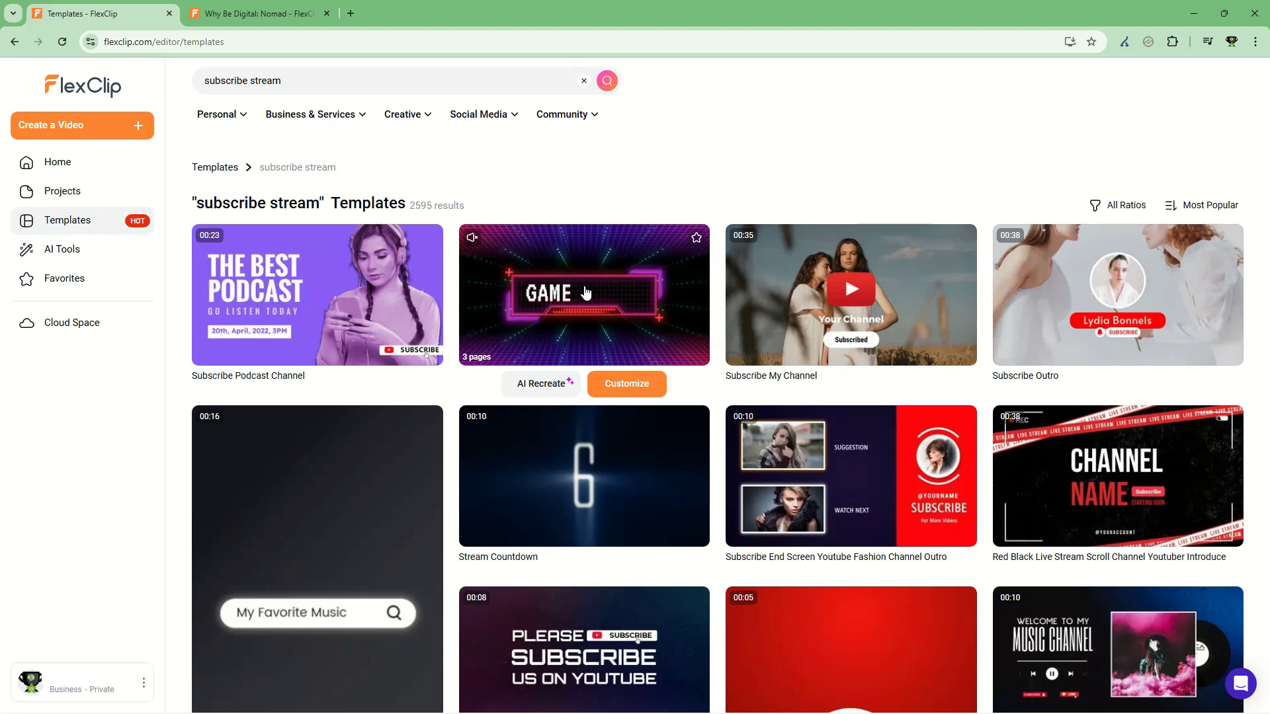
Search the templates for "subscribe digital".
double_click(347, 81)
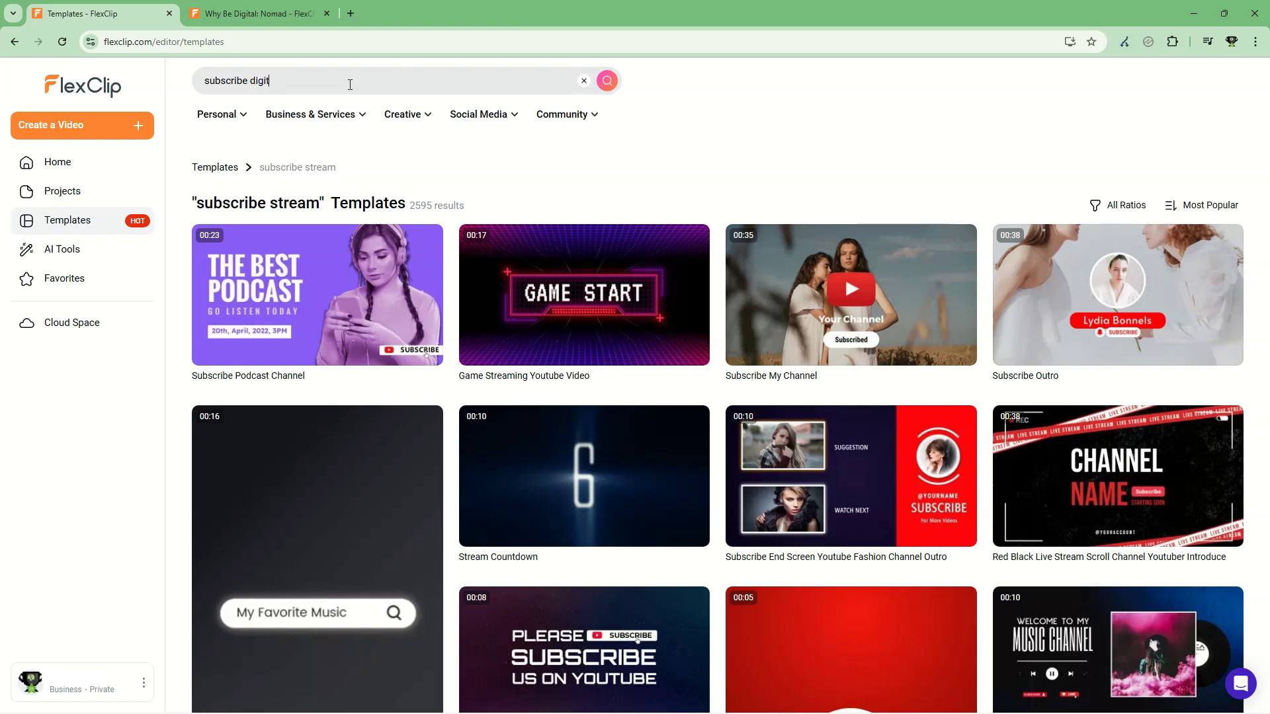
type("digital")
key("Return")
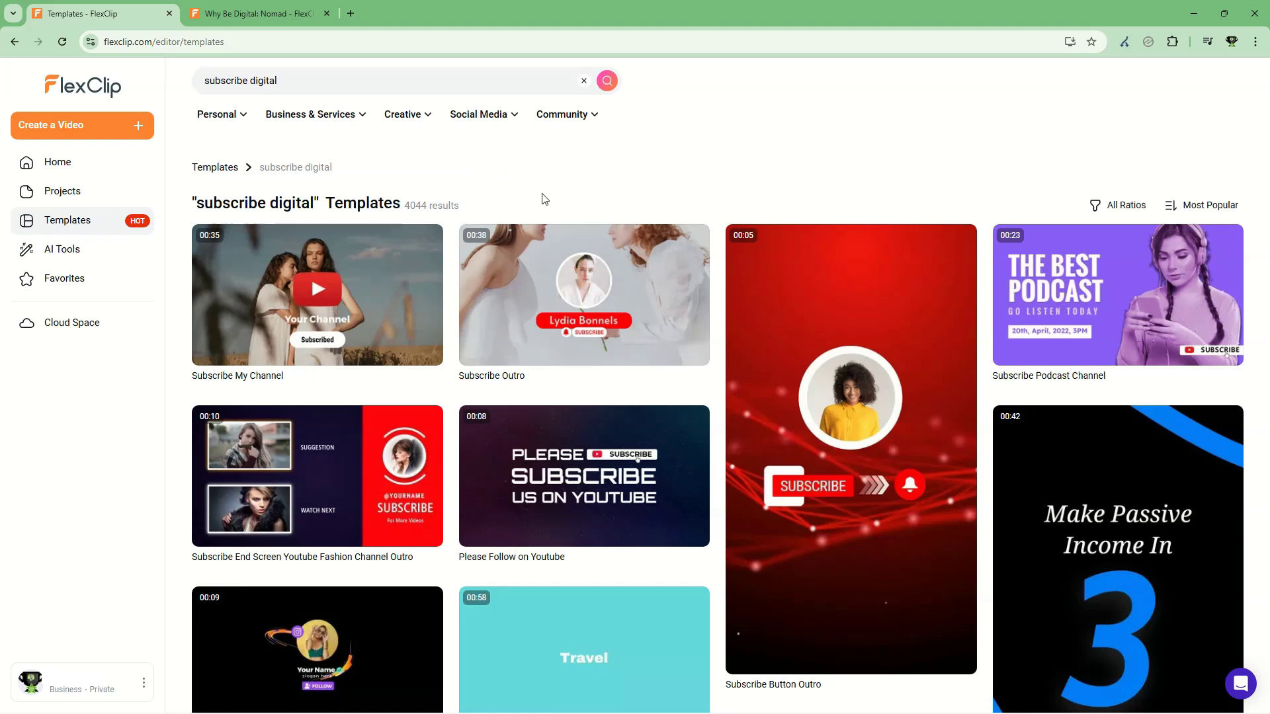
Examine the "subscribe digital" templates by previewing several subscribe intros and outros for a suitable design.
mouse_move(559, 233)
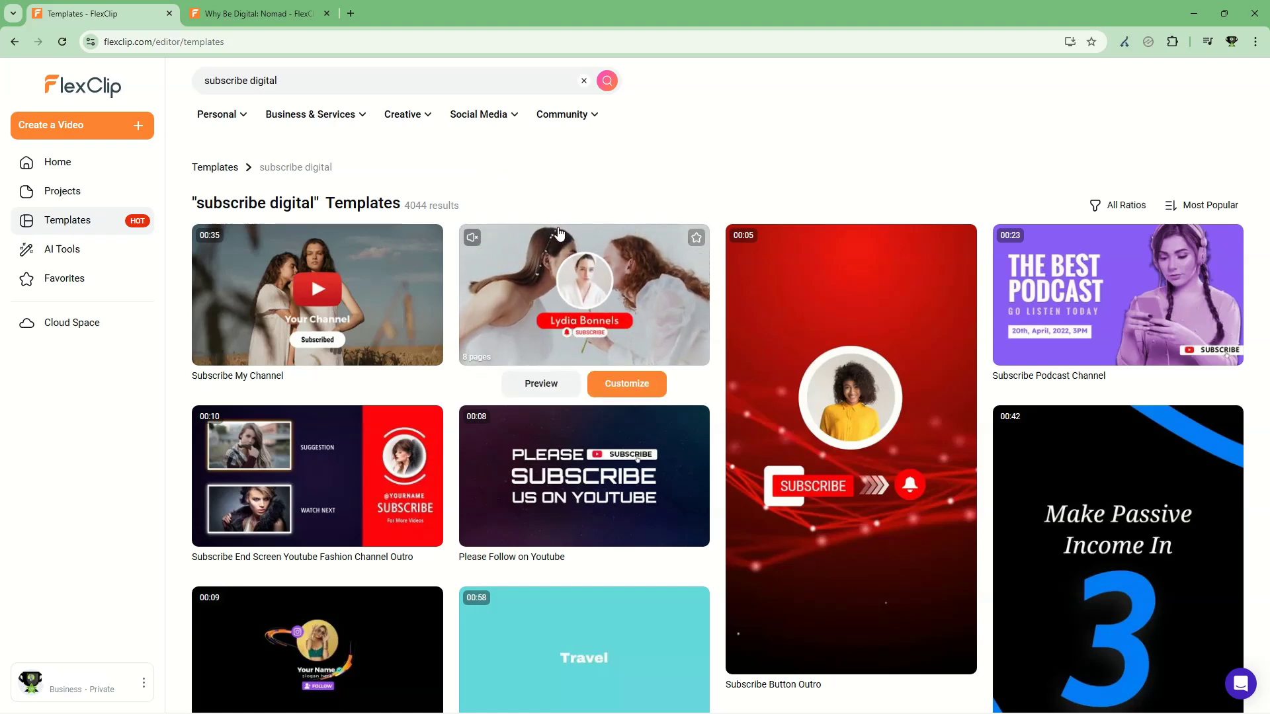
scroll(663, 220, "down", 3)
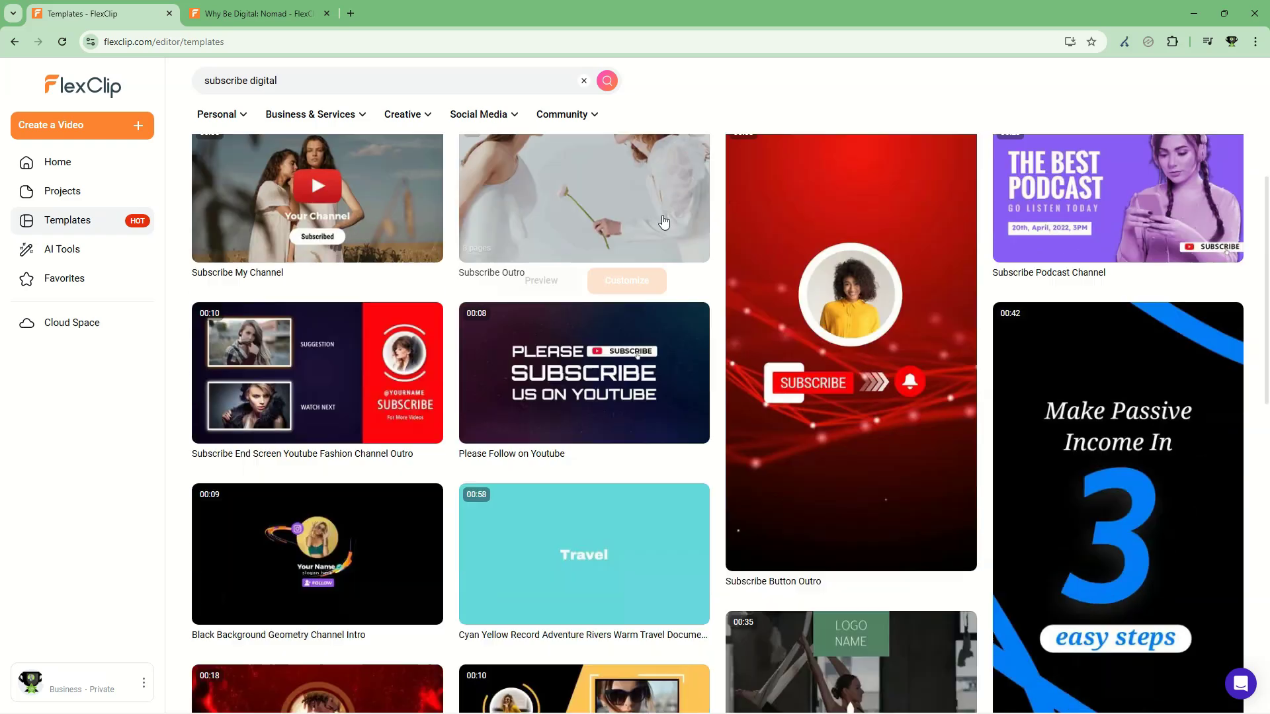
mouse_move(674, 377)
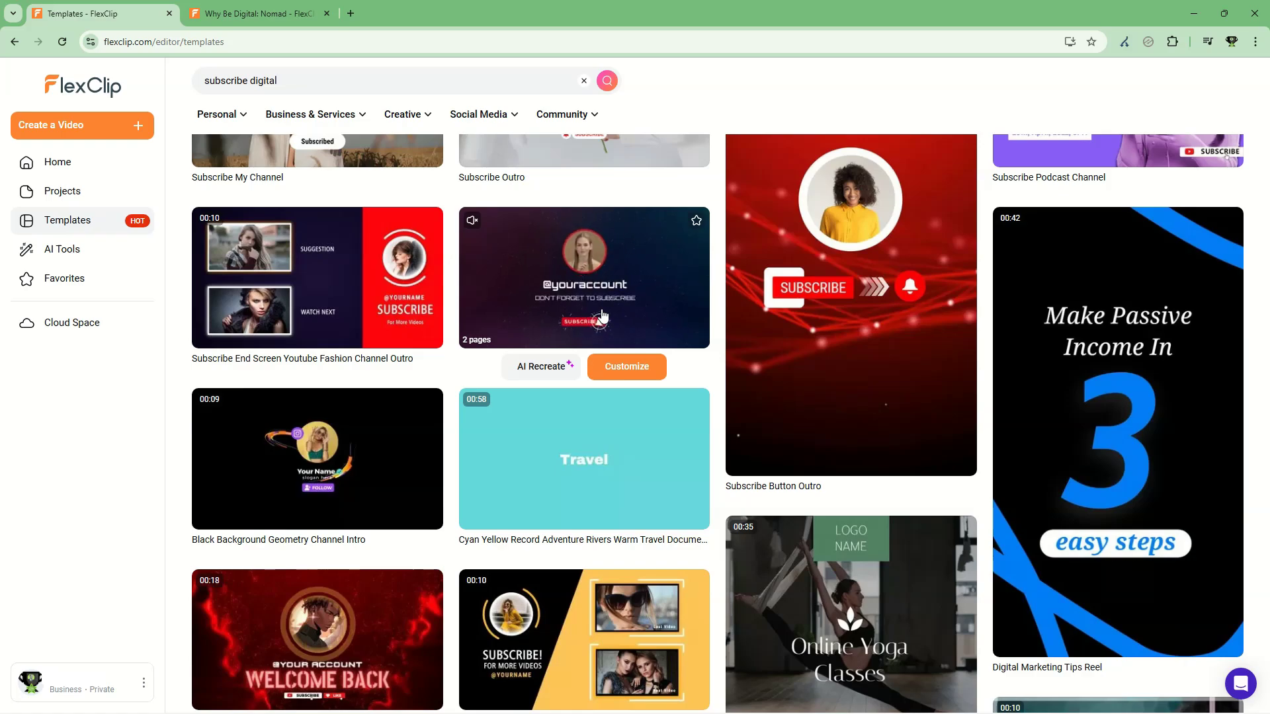
scroll(602, 317, "down", 2)
scroll(626, 286, "up", 2)
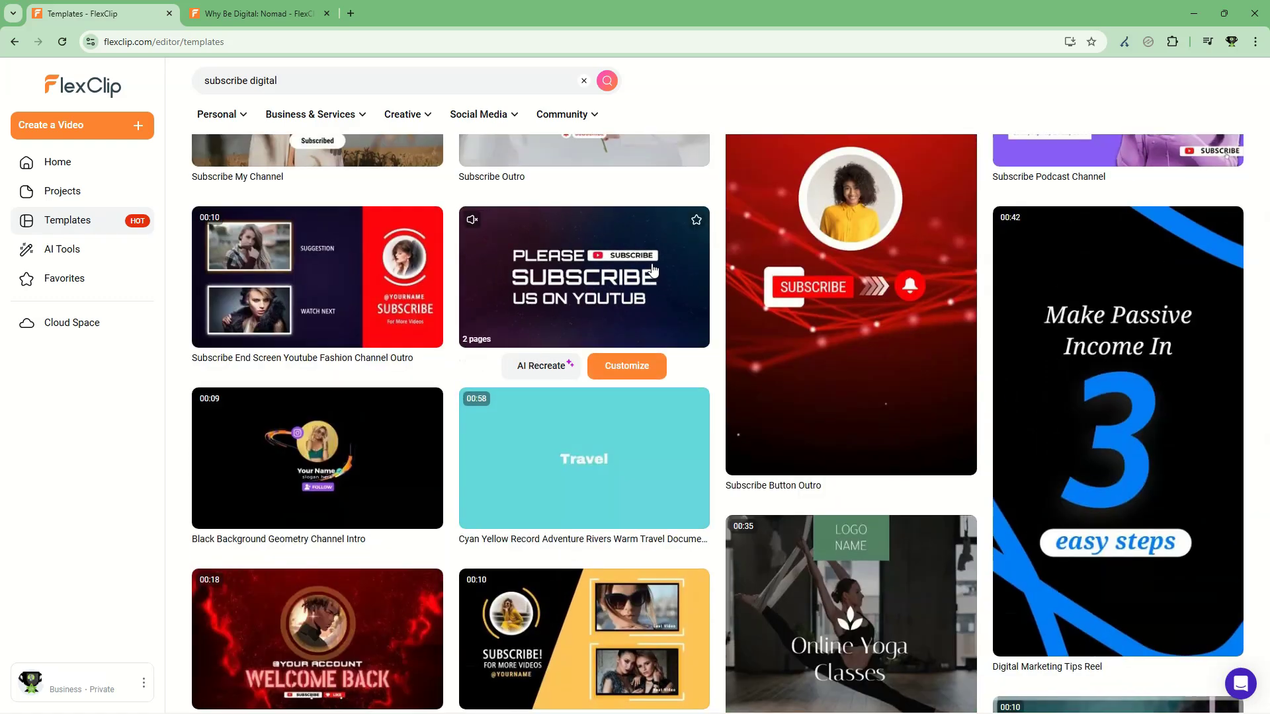
scroll(423, 331, "down", 5)
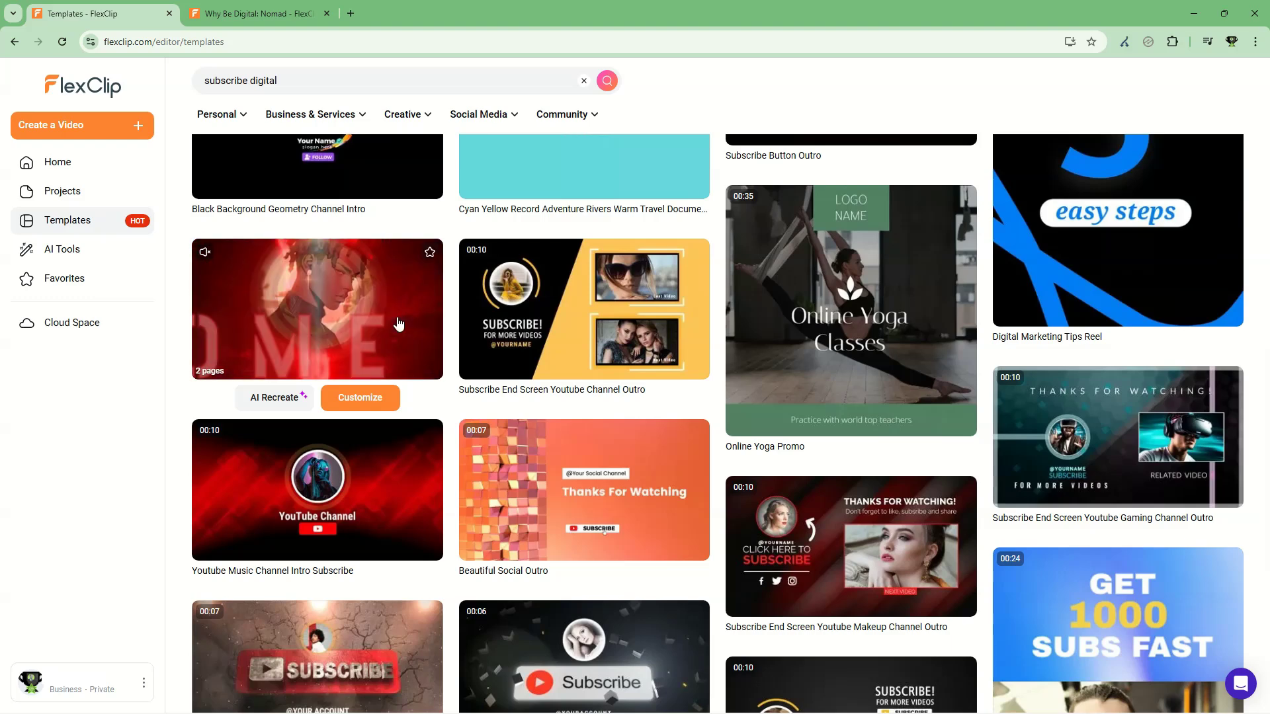
scroll(491, 380, "down", 1)
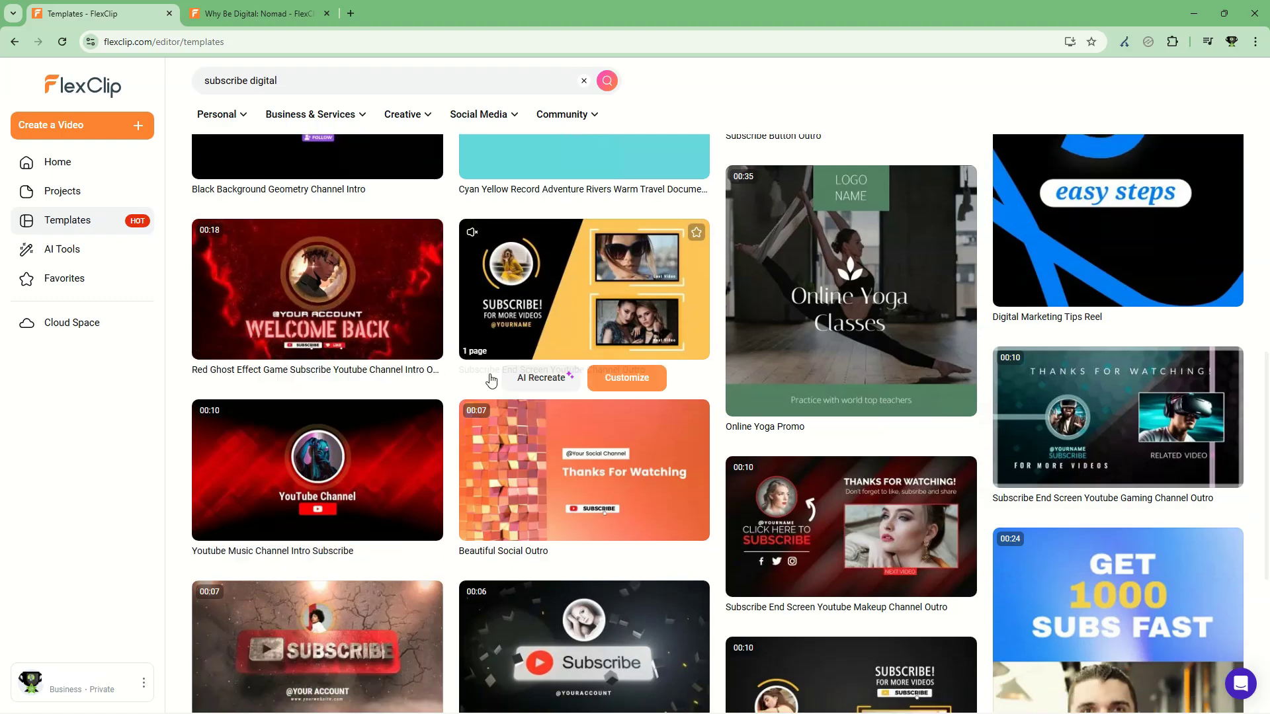
scroll(490, 381, "down", 2)
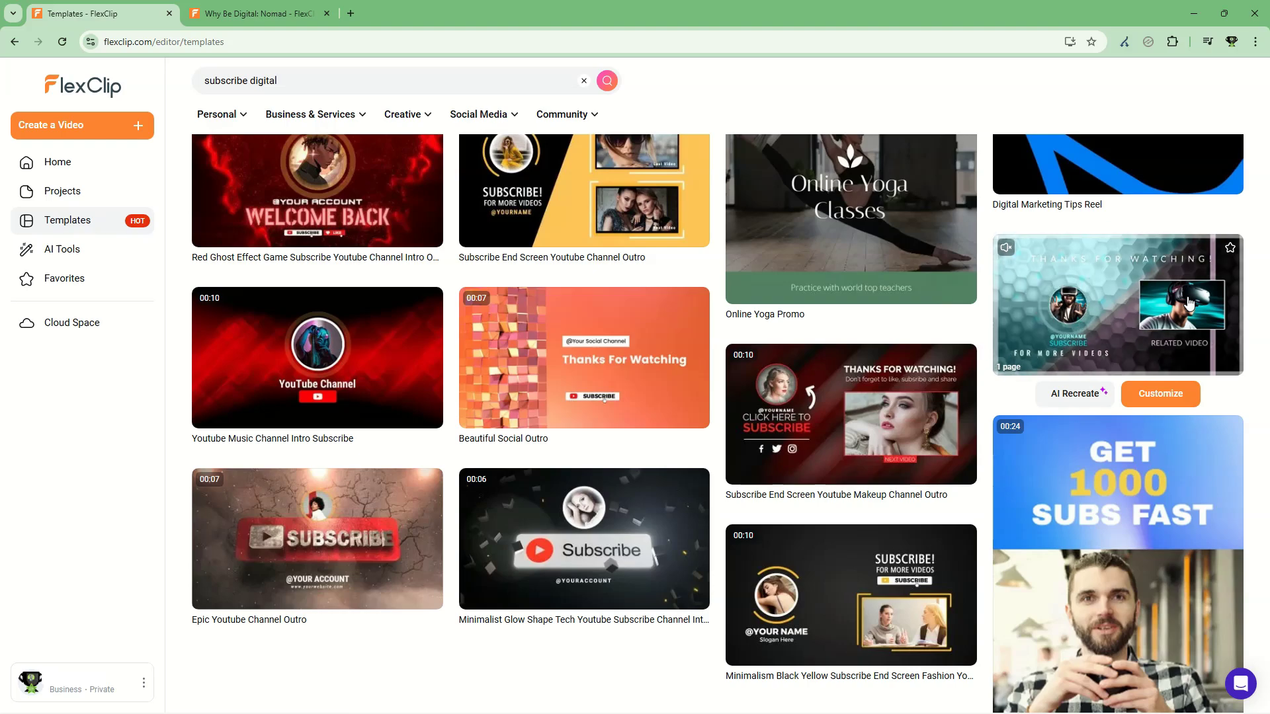
mouse_move(902, 383)
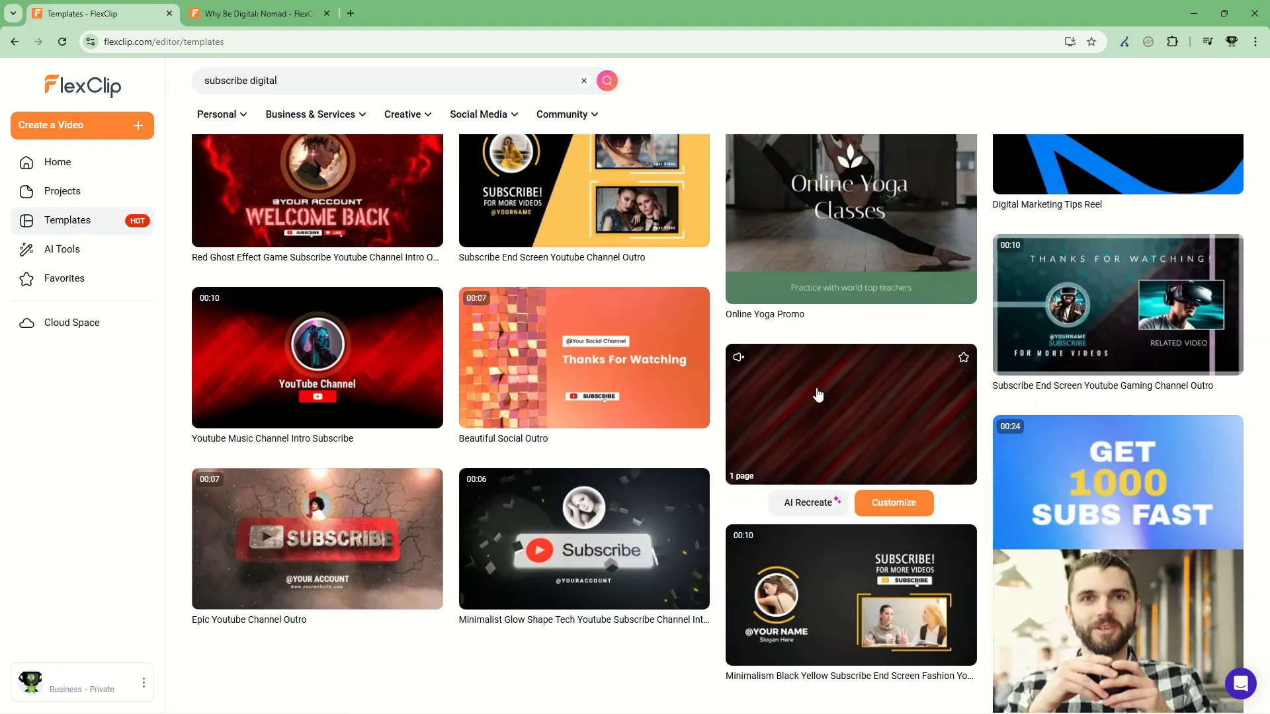
scroll(818, 395, "down", 3)
mouse_move(572, 346)
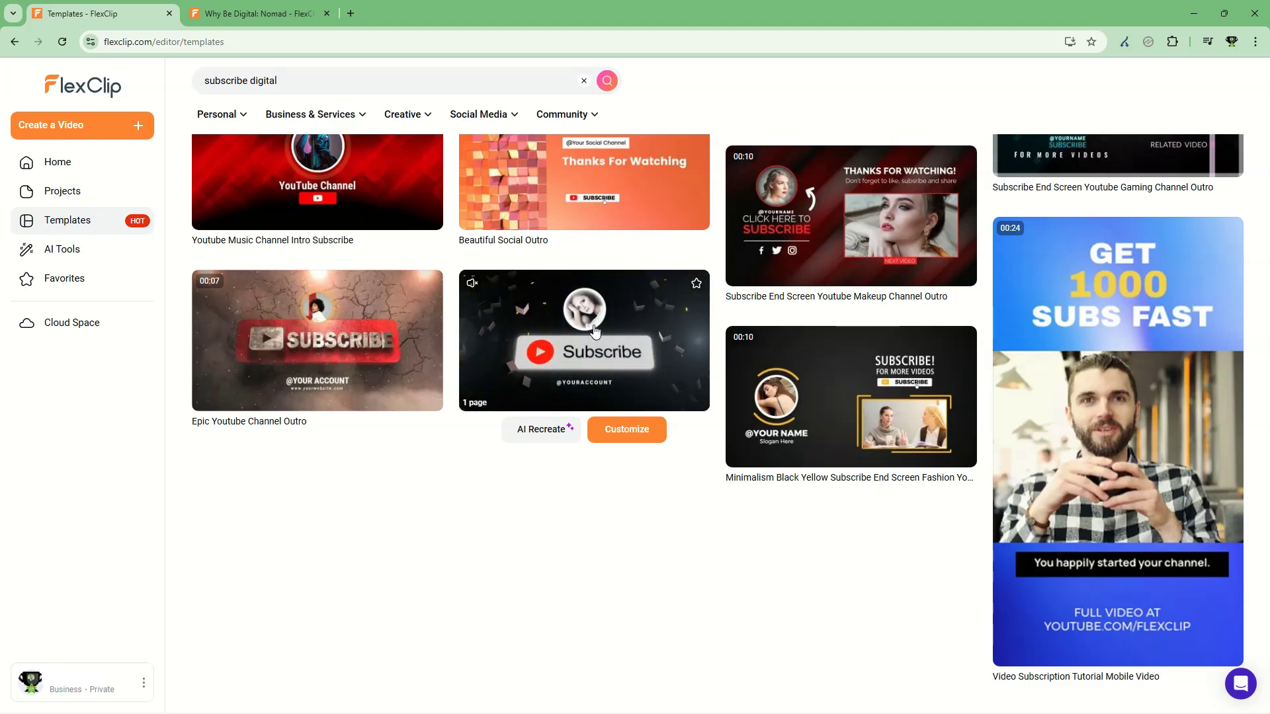
mouse_move(360, 348)
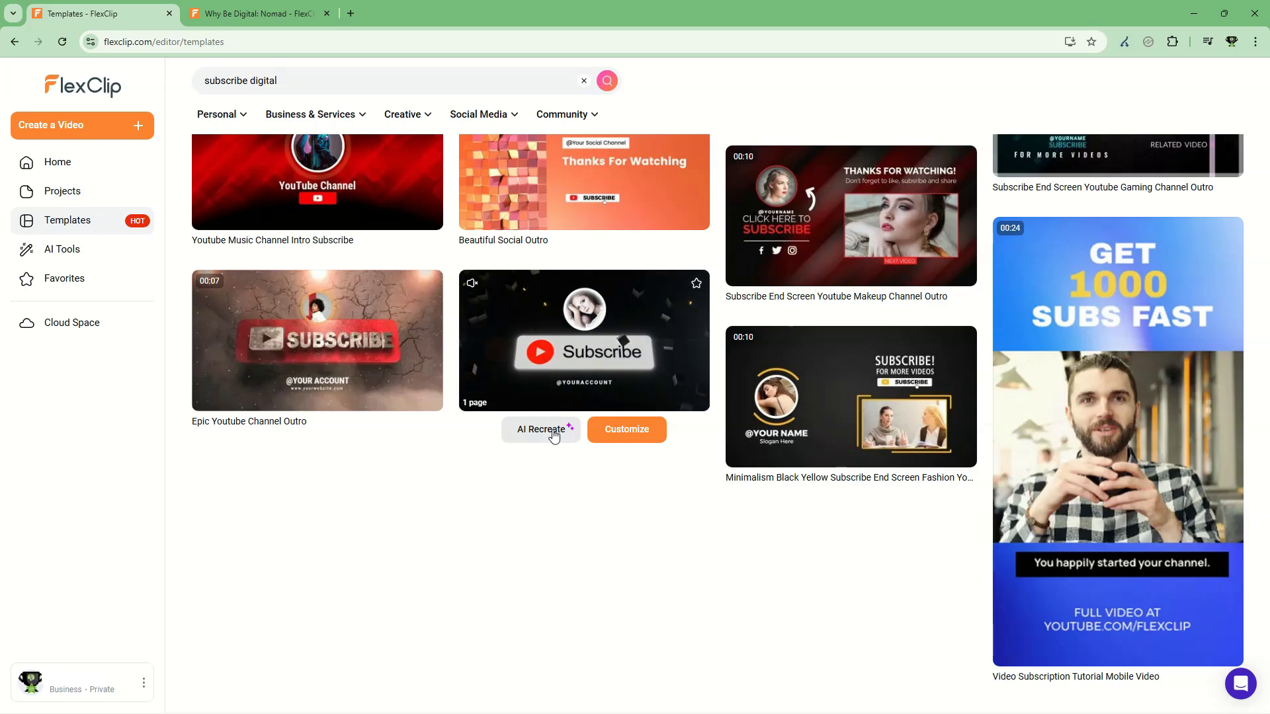
Open the Minimalist Glow Shape Tech Youtube Subscribe template in AI Recreate and play its preview.
left_click(652, 434)
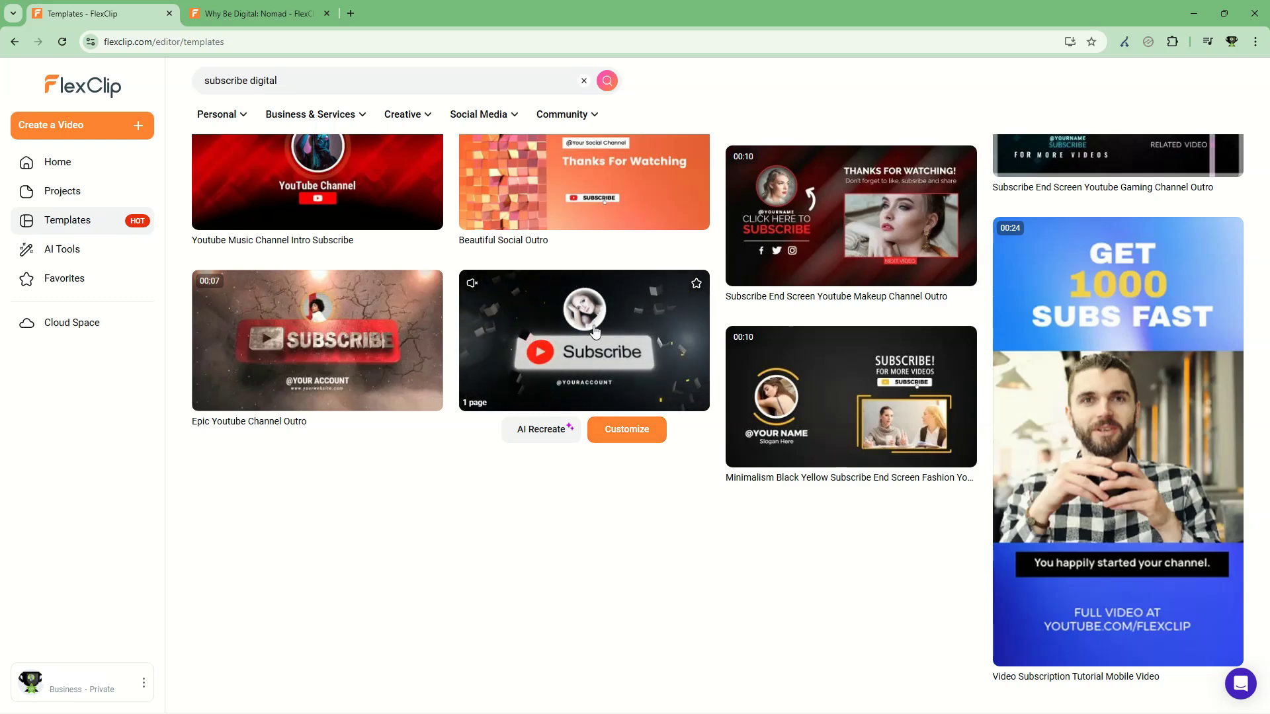
left_click(549, 432)
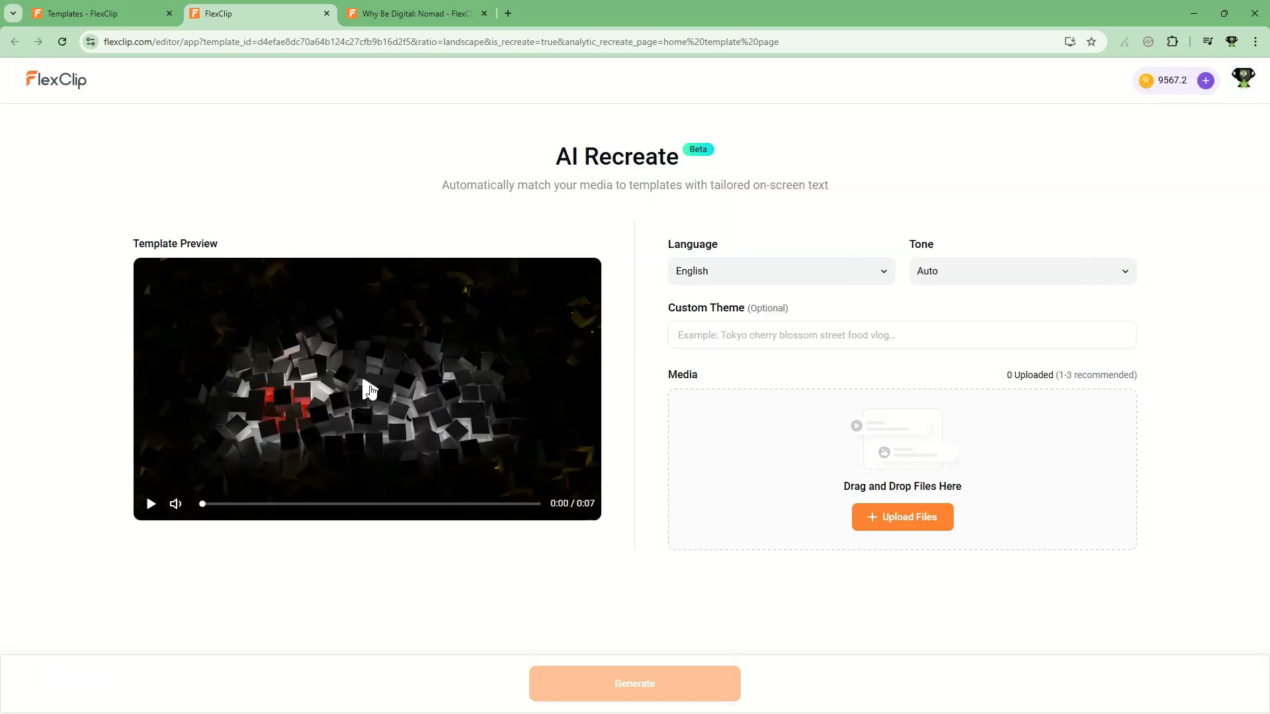
left_click(370, 390)
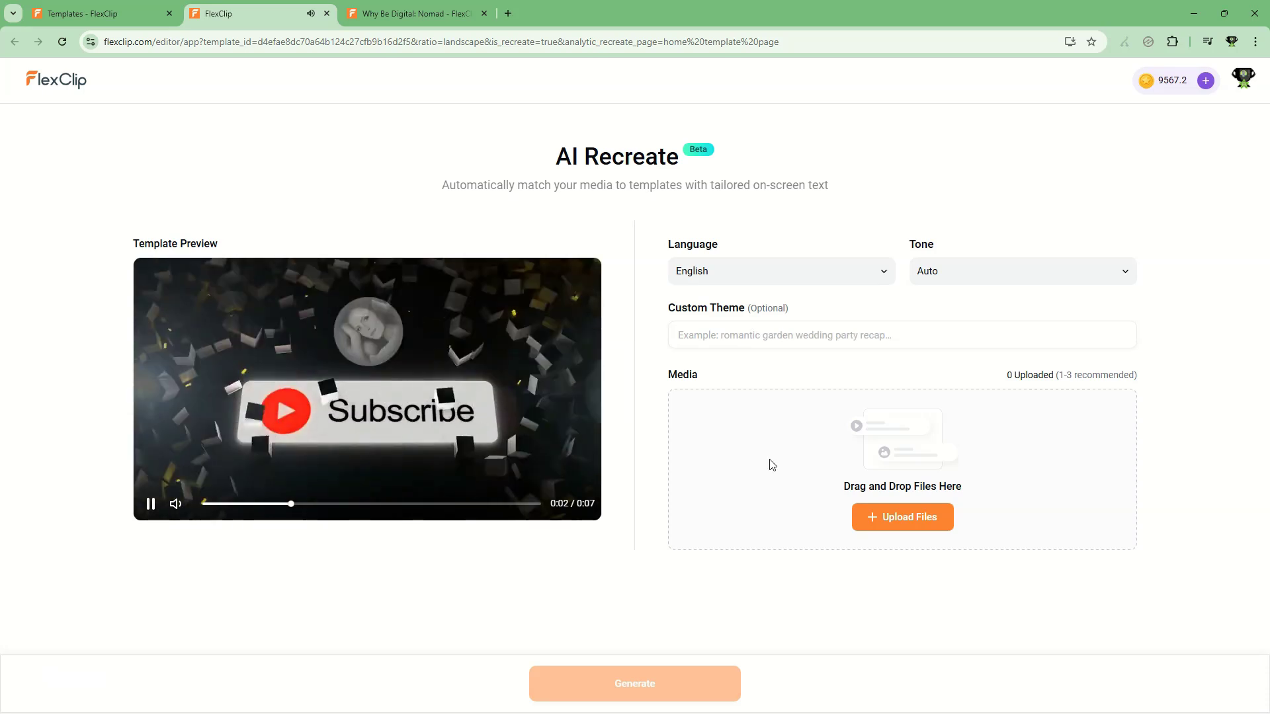
Examine the available language and tone options for recreating the template.
left_click(789, 272)
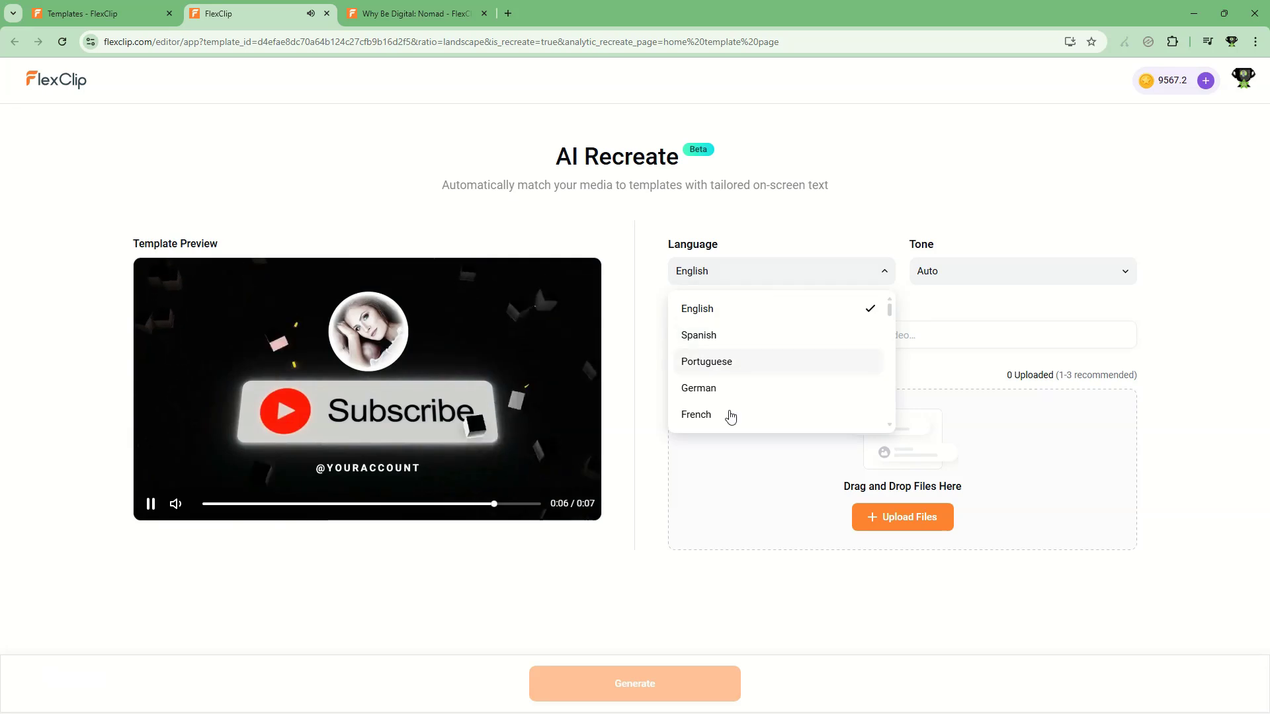
left_click(985, 272)
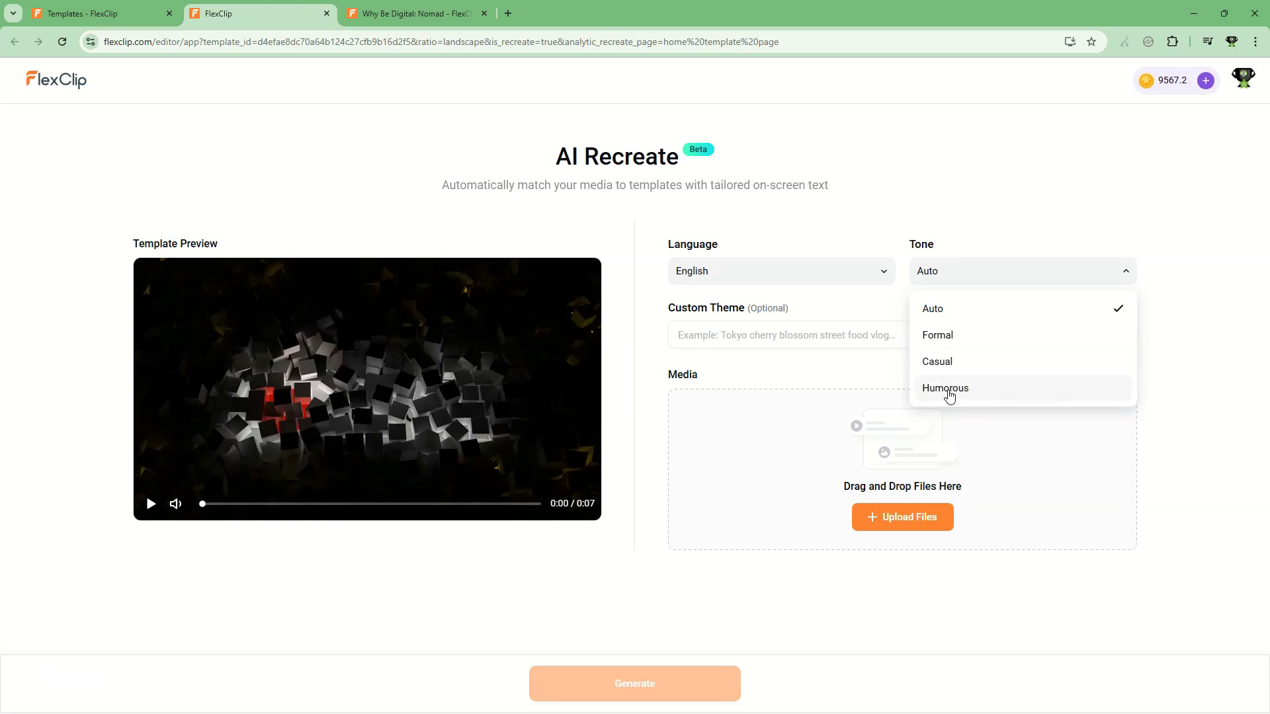
left_click(865, 387)
left_click(744, 332)
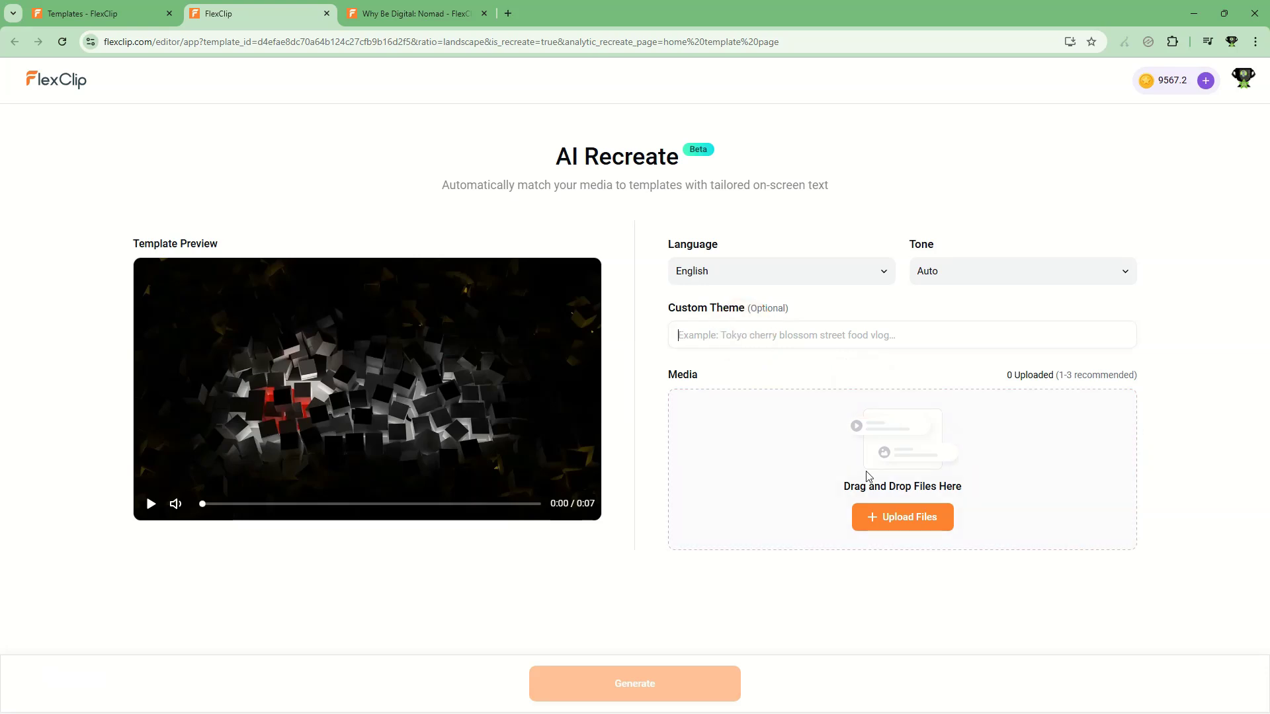
Upload yonumerique.png from the icons folder as the AI Recreate media and generate the video with English and Auto tone.
left_click(882, 515)
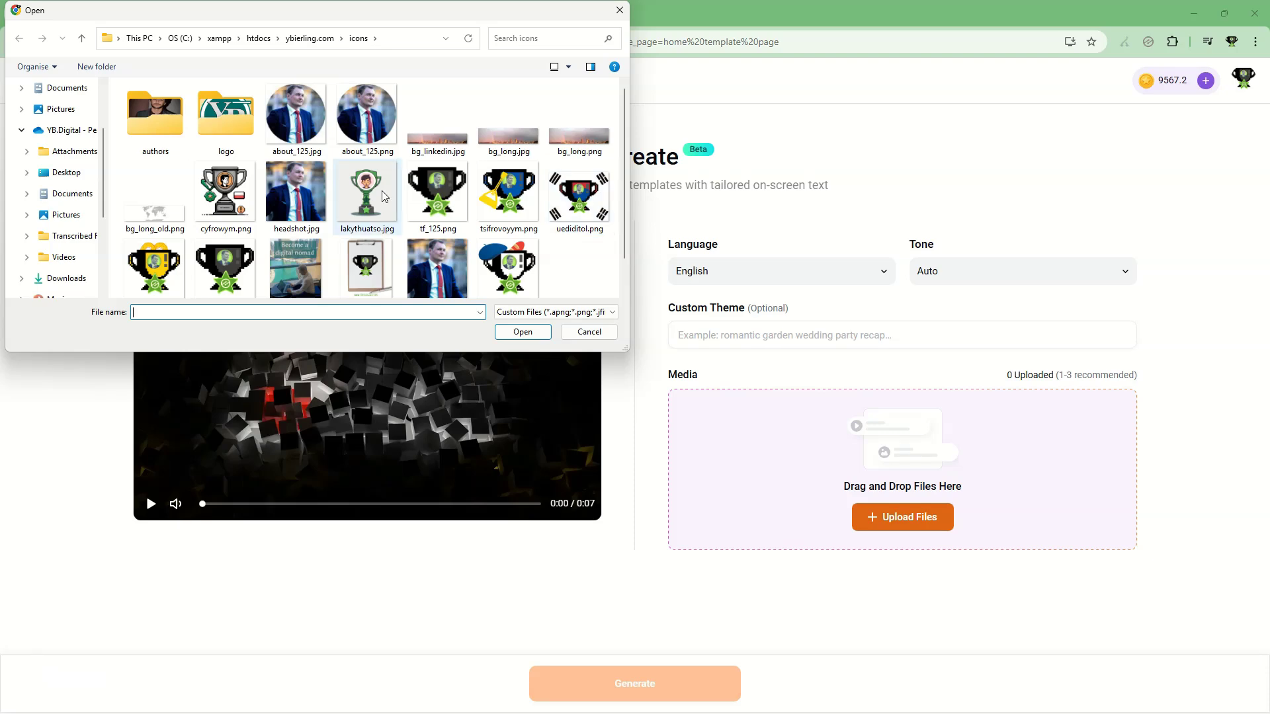
scroll(343, 192, "down", 1)
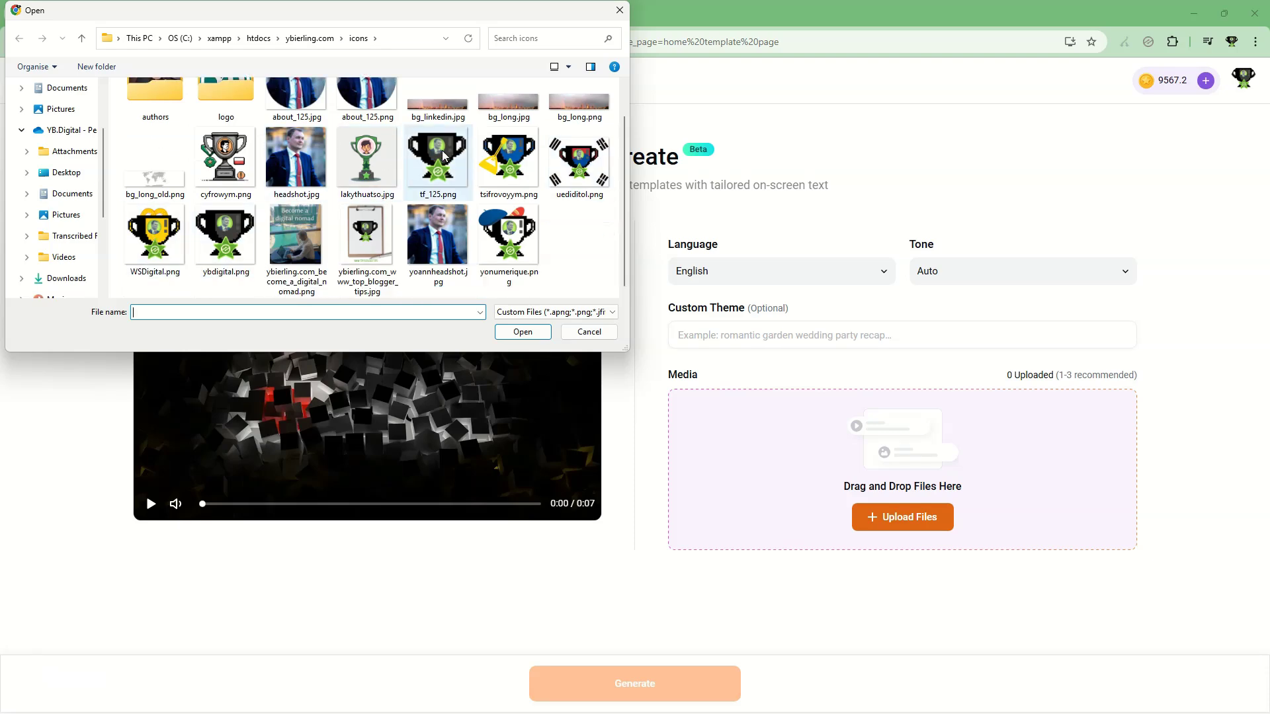
double_click(507, 234)
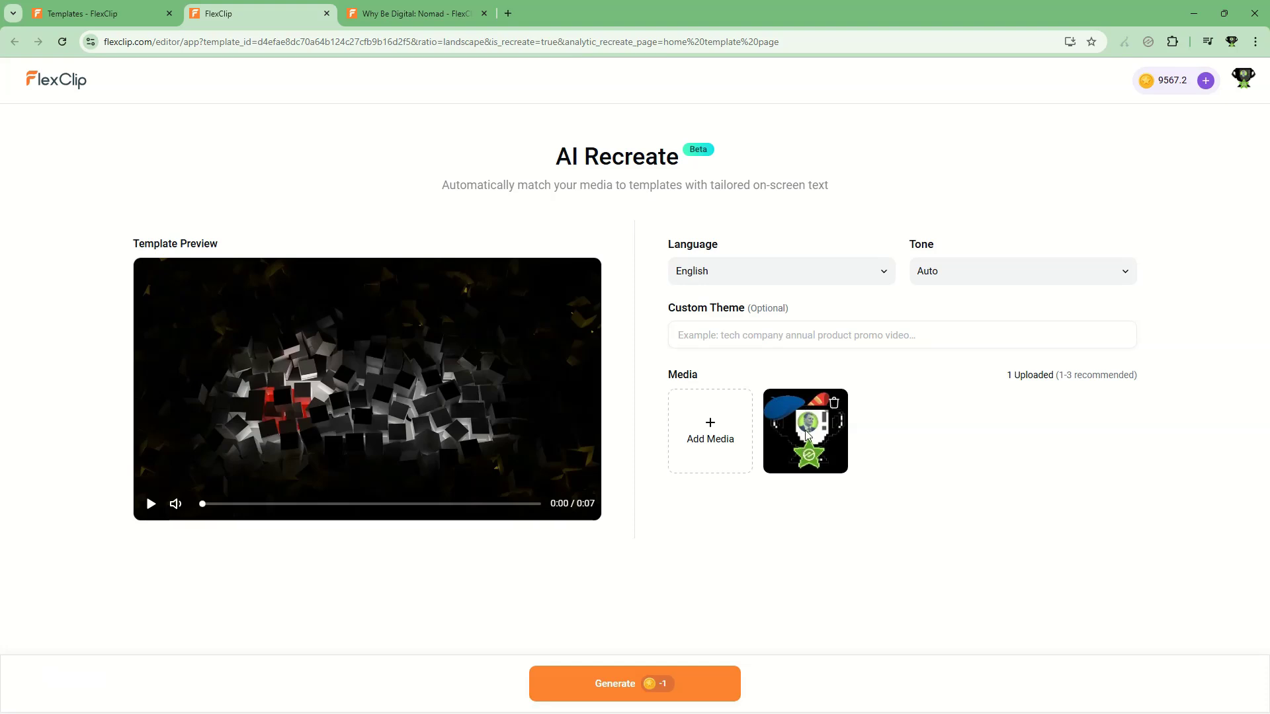
mouse_move(667, 694)
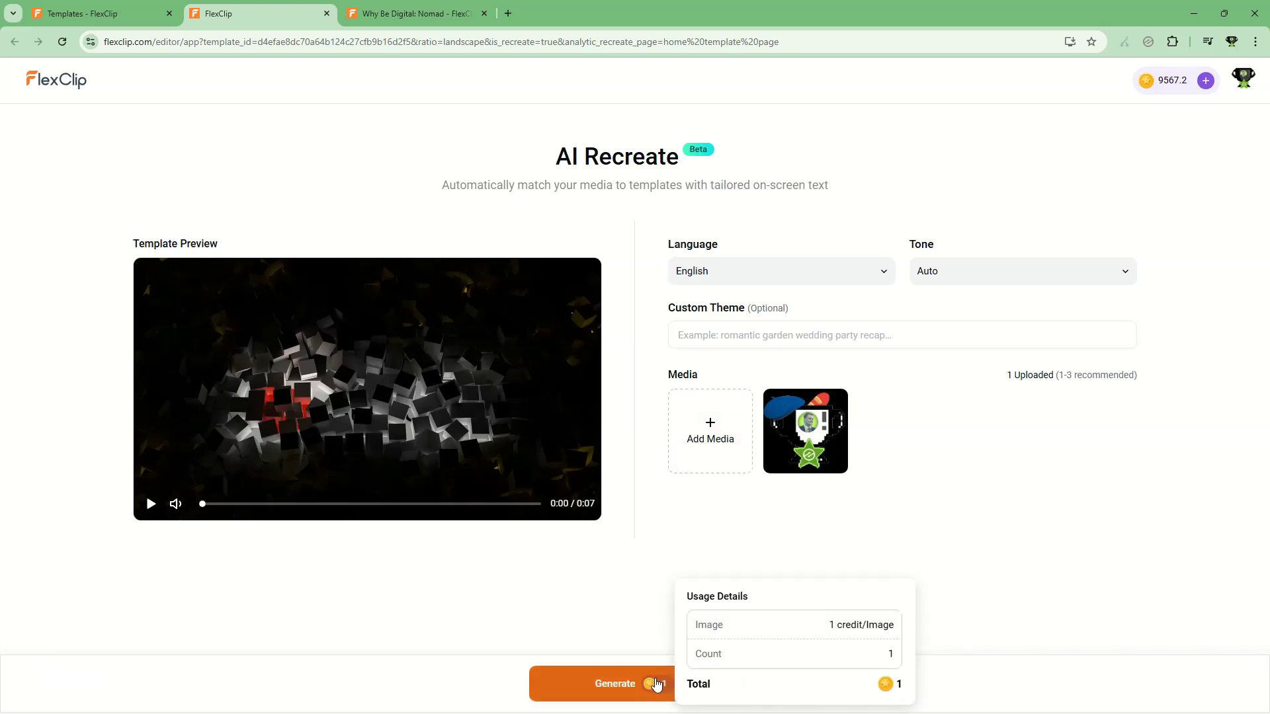
left_click(656, 685)
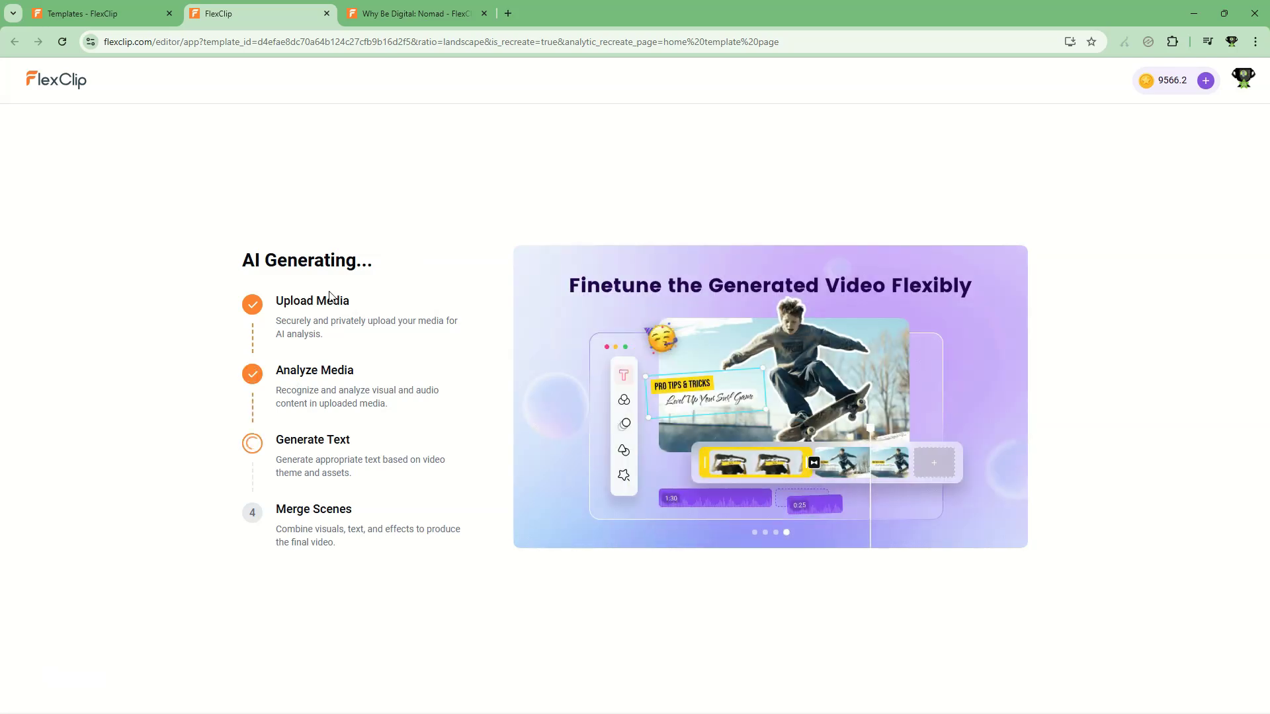
Read through the media upload, media analysis and text generation stages while the video is being generated.
left_click_drag(330, 296, 385, 337)
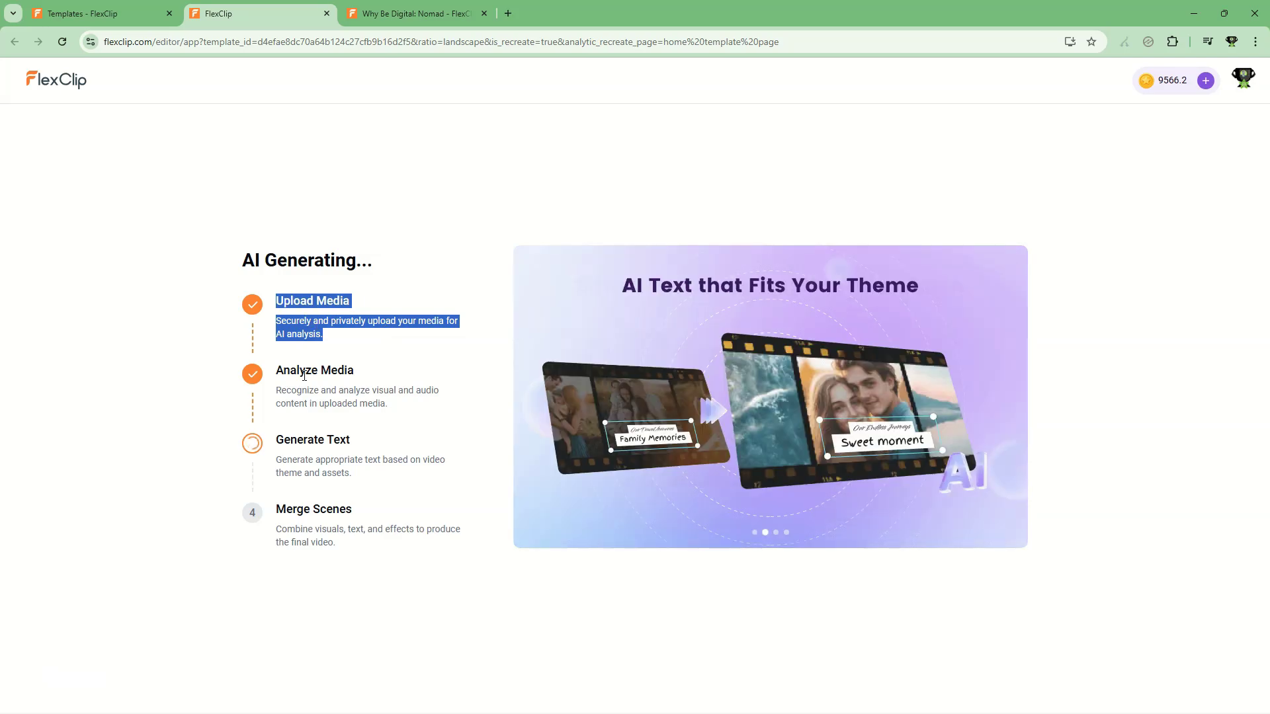
left_click_drag(268, 370, 415, 402)
left_click(411, 398)
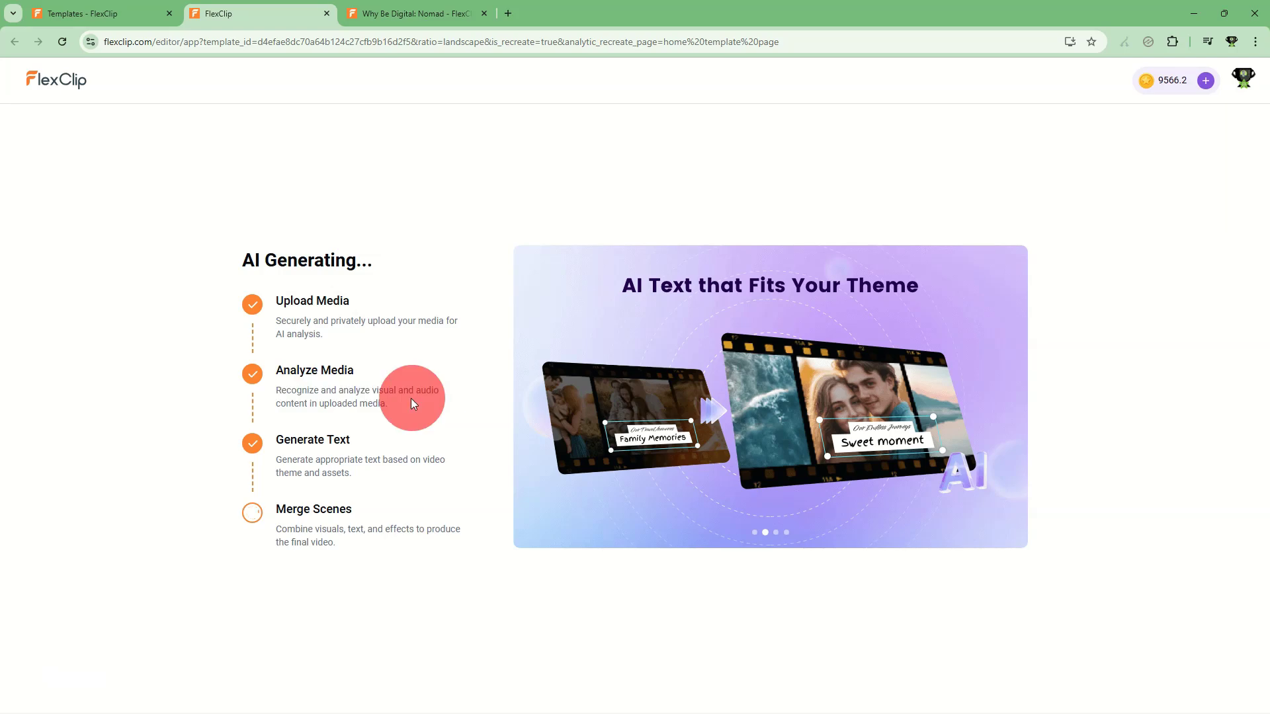
left_click_drag(279, 391, 398, 403)
left_click(403, 402)
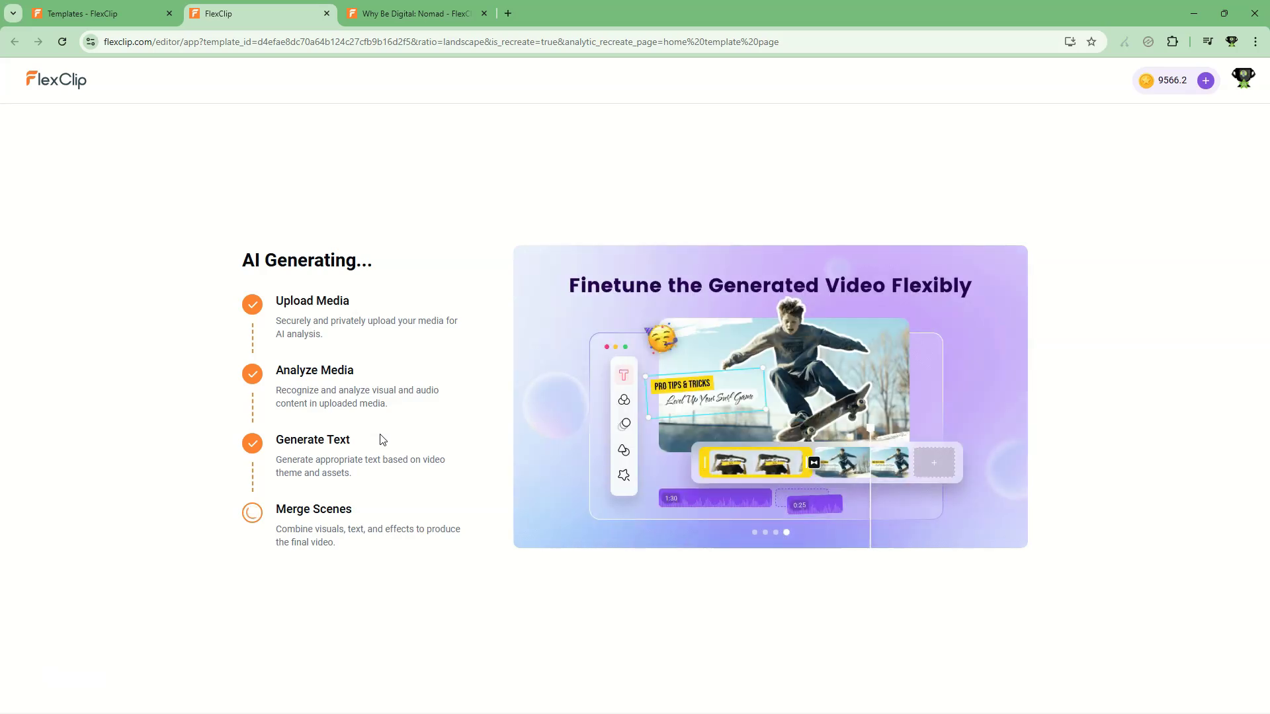
left_click_drag(303, 440, 402, 471)
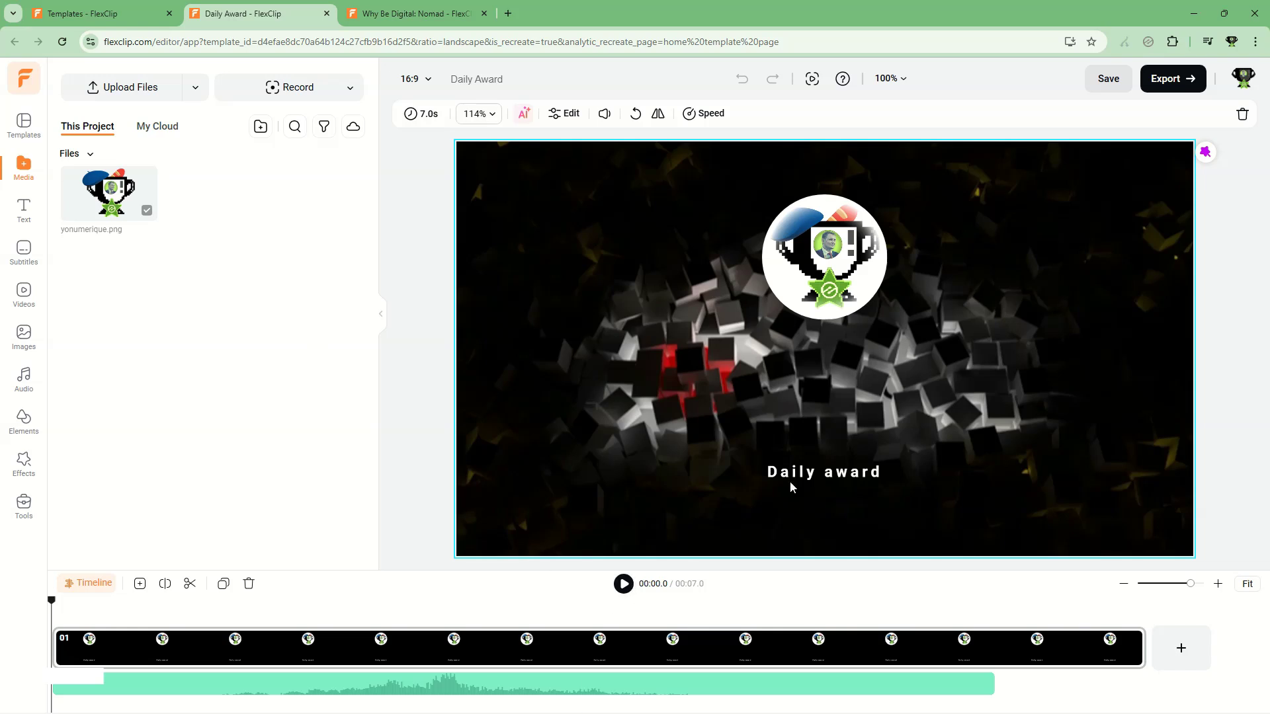
Inspect the generated "Daily award" caption in the recreated video and play the animation.
mouse_move(90, 193)
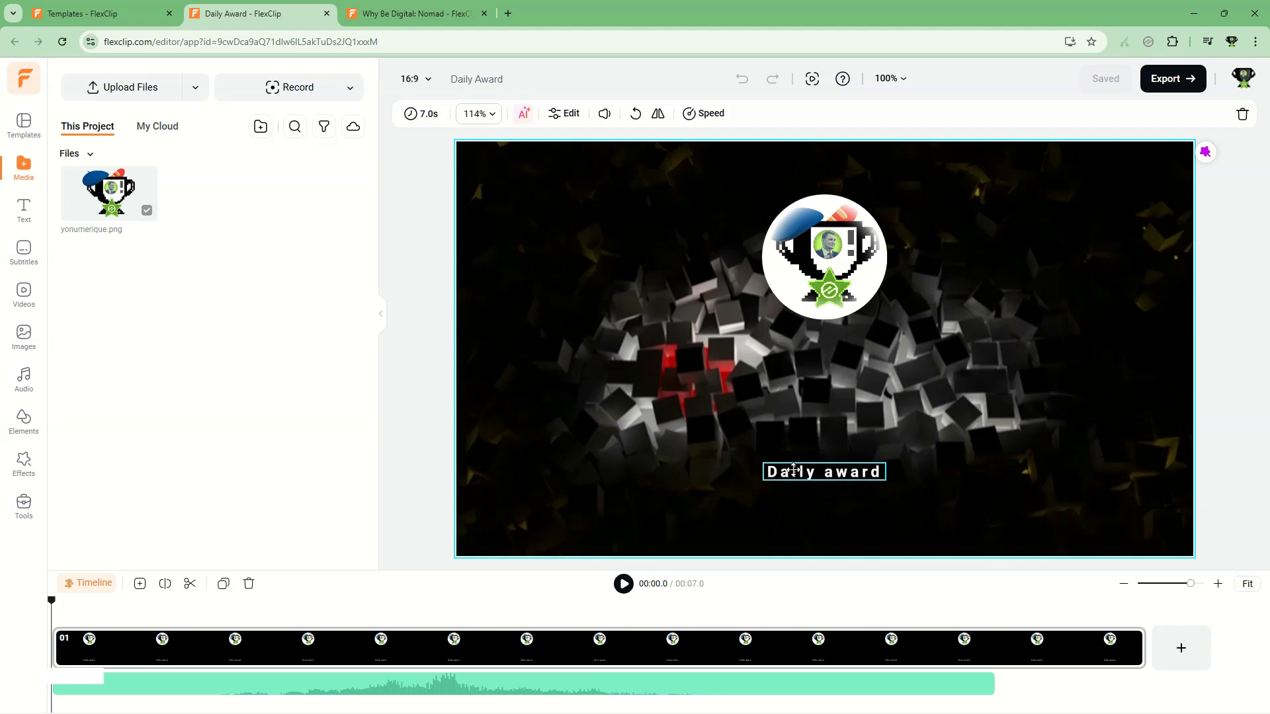
left_click(793, 471)
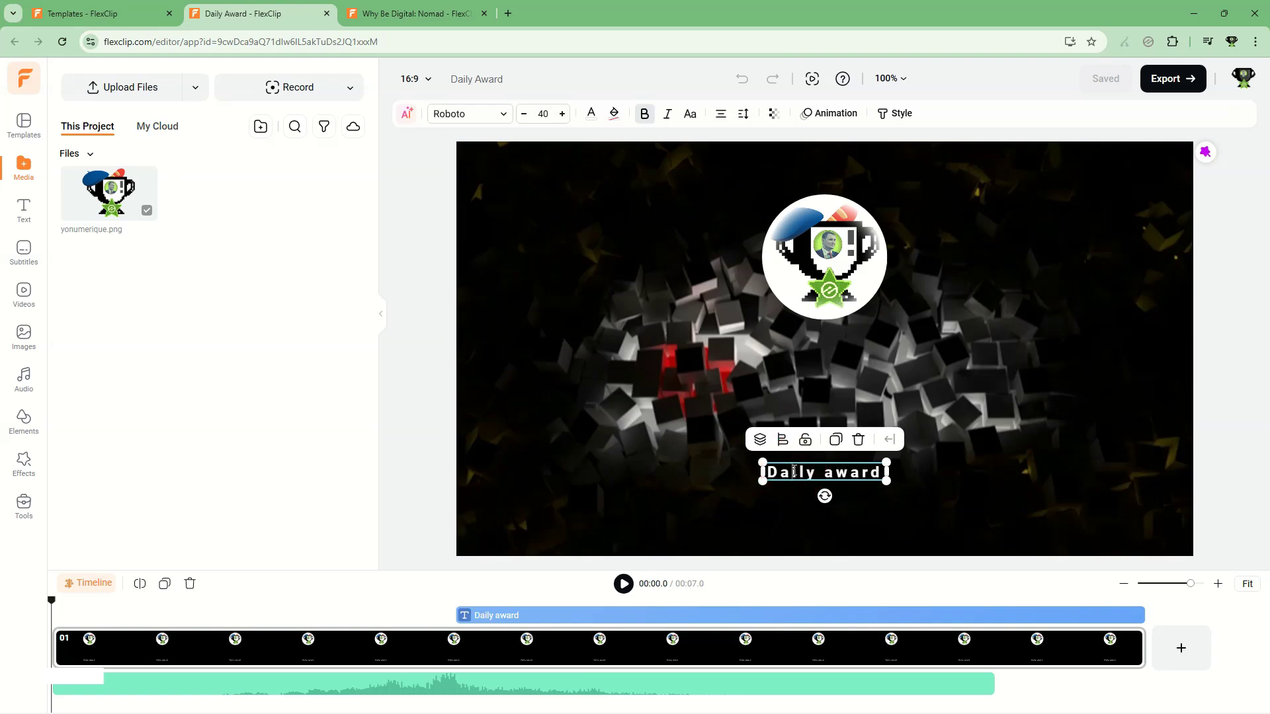
left_click(623, 584)
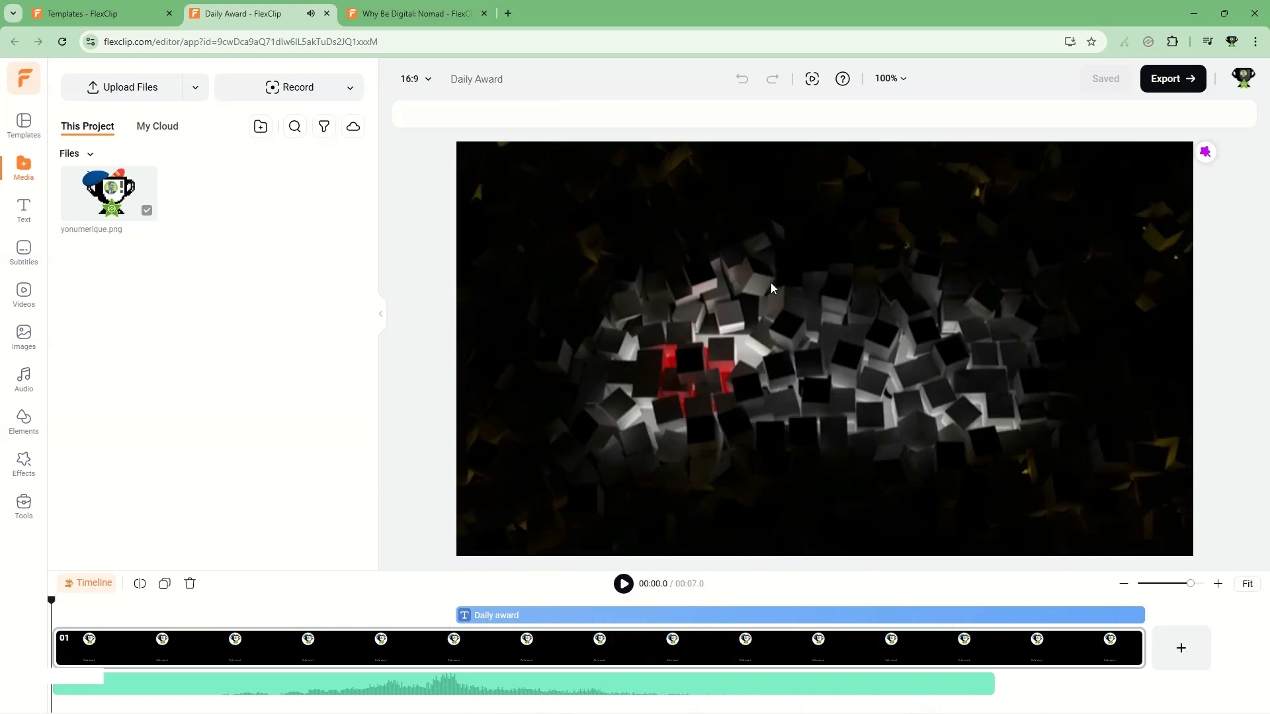
Return to the template results and open the Minimalist Glow Shape Tech Youtube Subscribe template for manual customization.
left_click(89, 13)
mouse_move(615, 421)
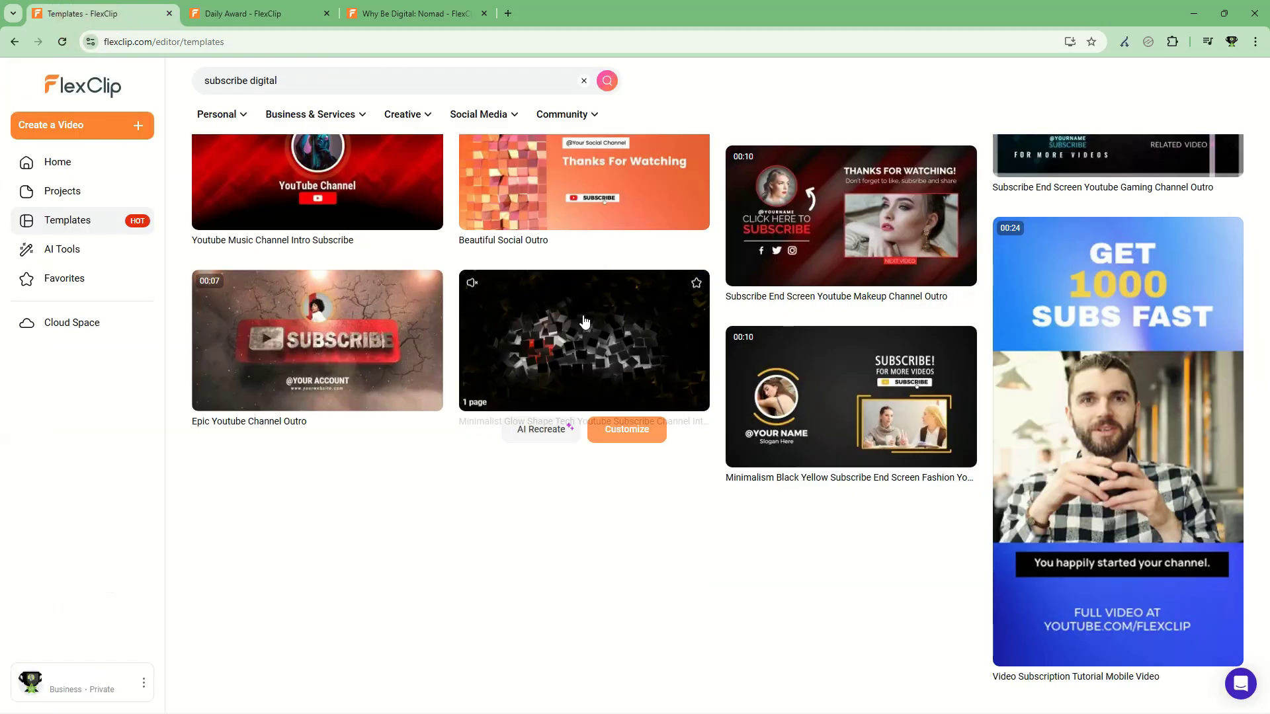
left_click(635, 434)
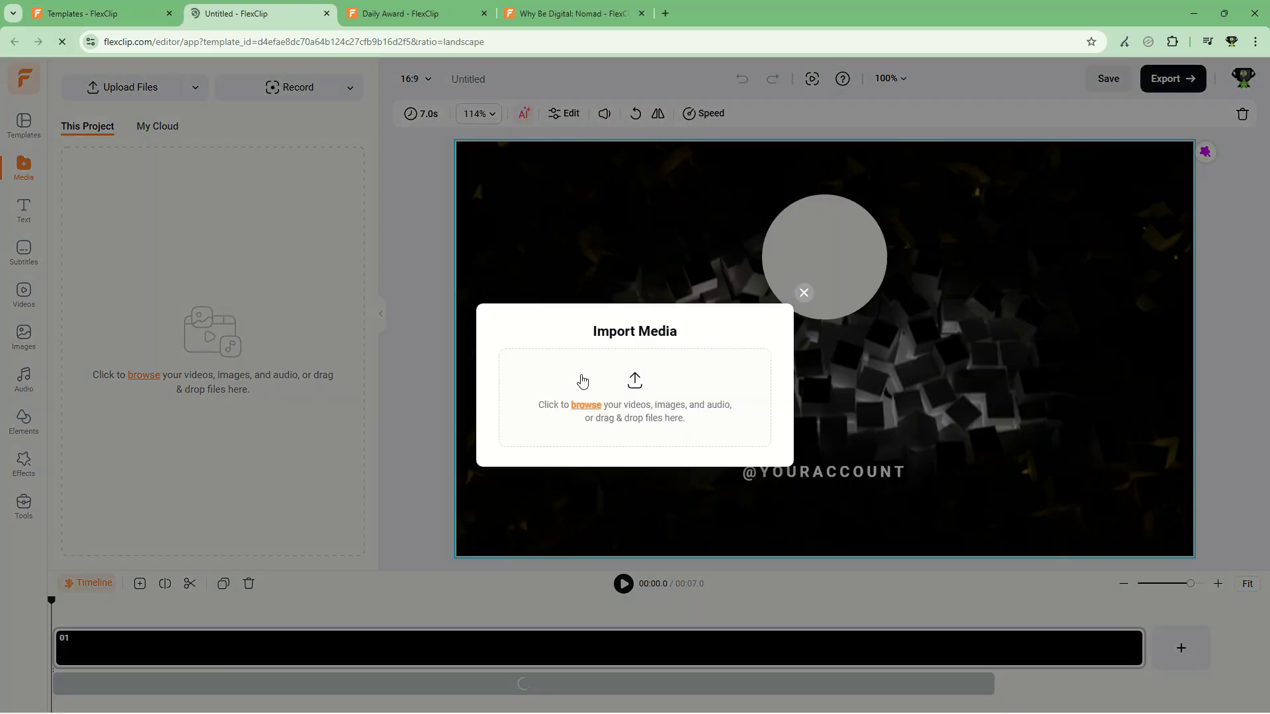
Import yonumerique.png into the project and replace the template's circular portrait with it.
left_click(619, 381)
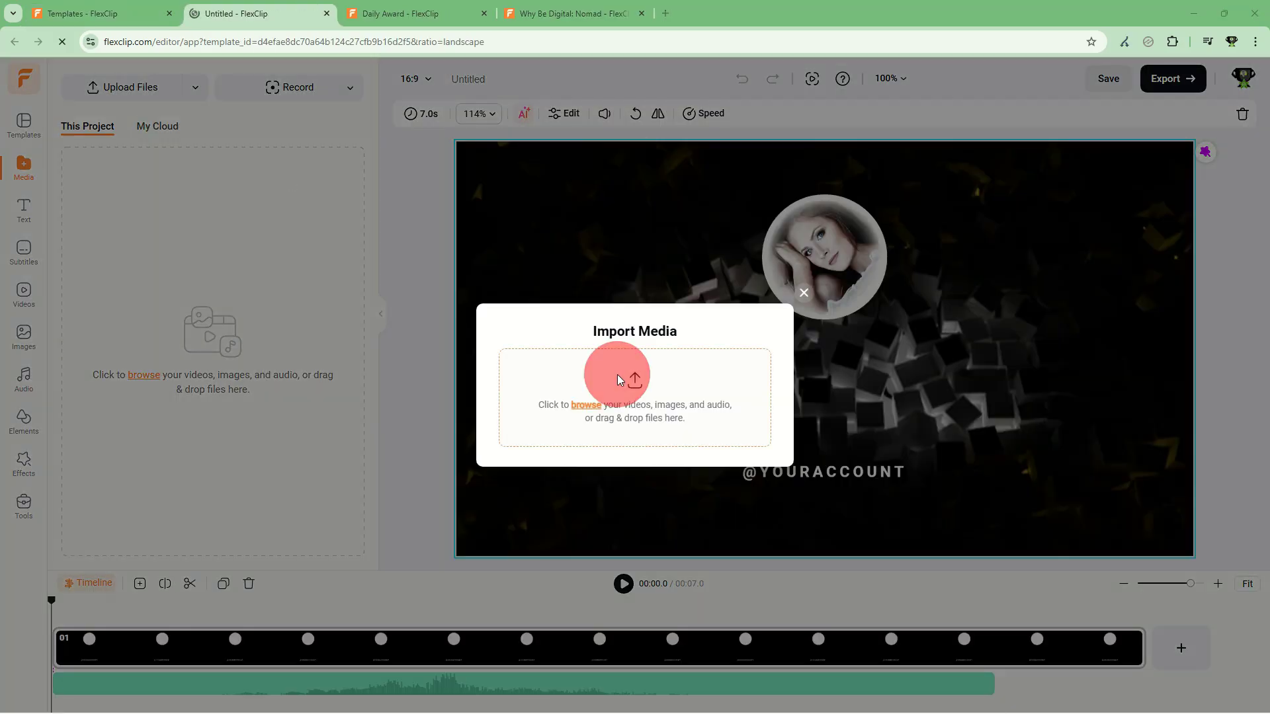
double_click(525, 271)
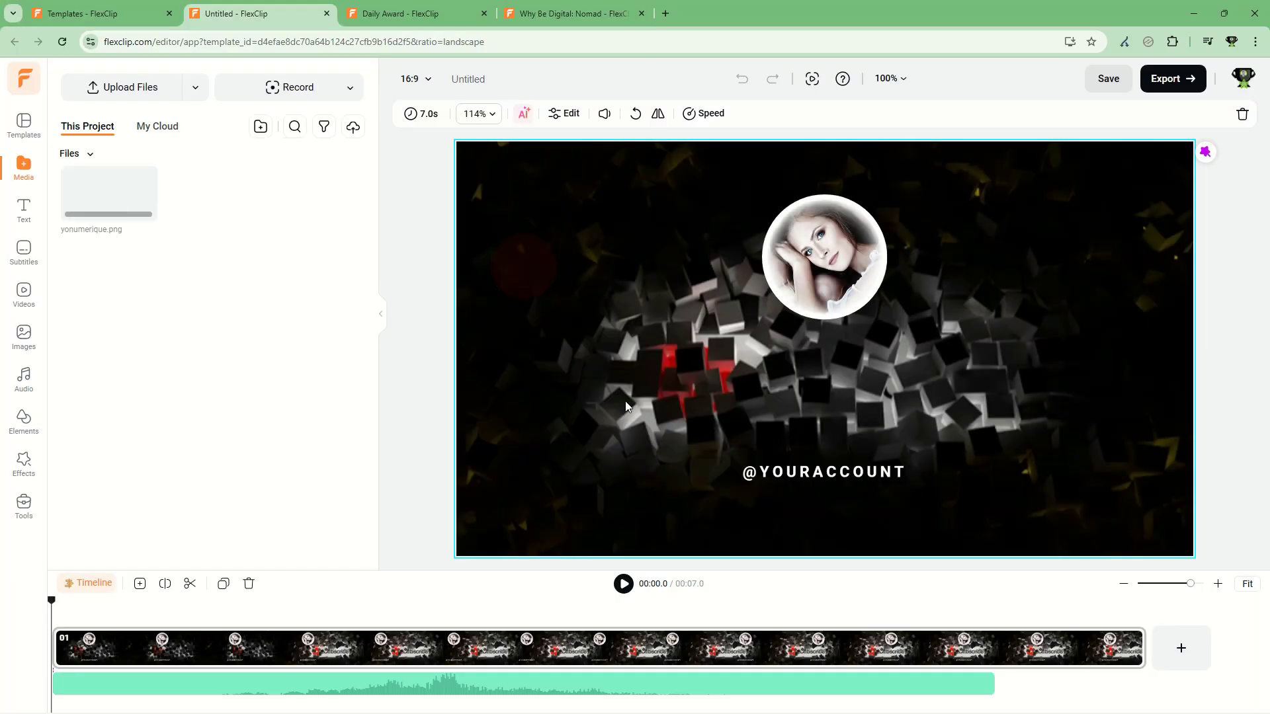
left_click(305, 192)
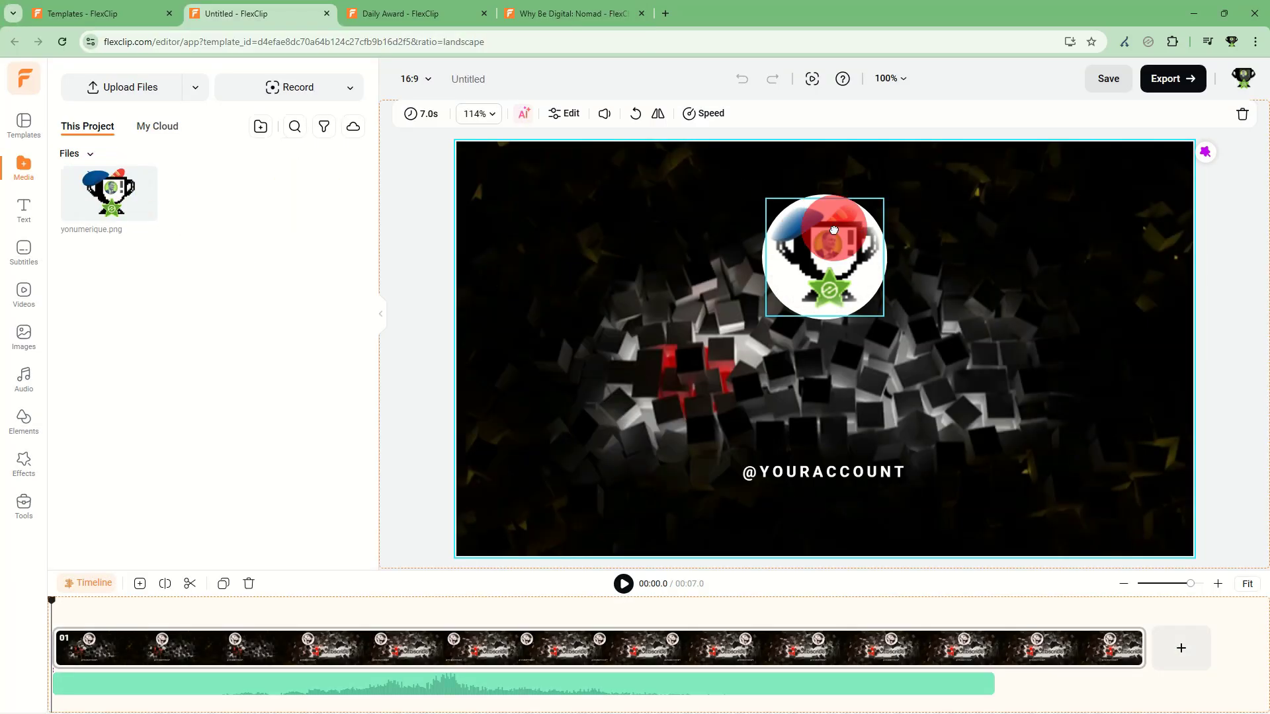
left_click_drag(132, 193, 828, 245)
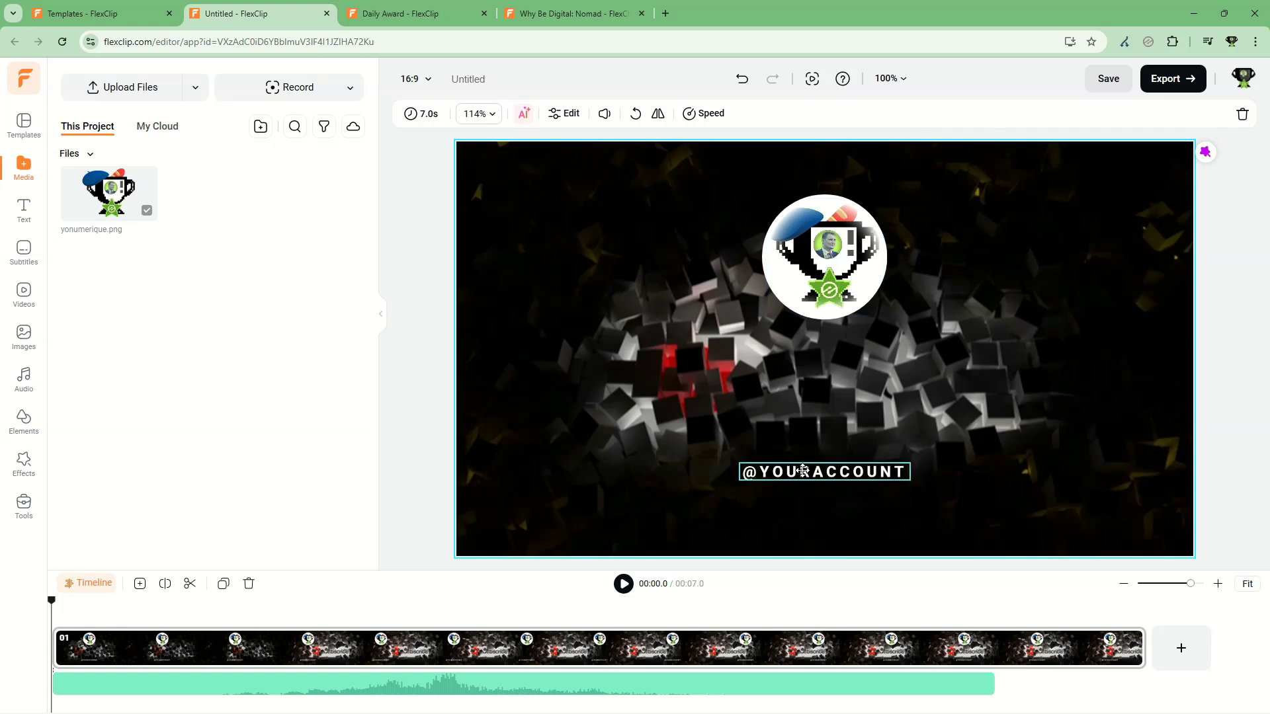
left_click(803, 470)
double_click(804, 471)
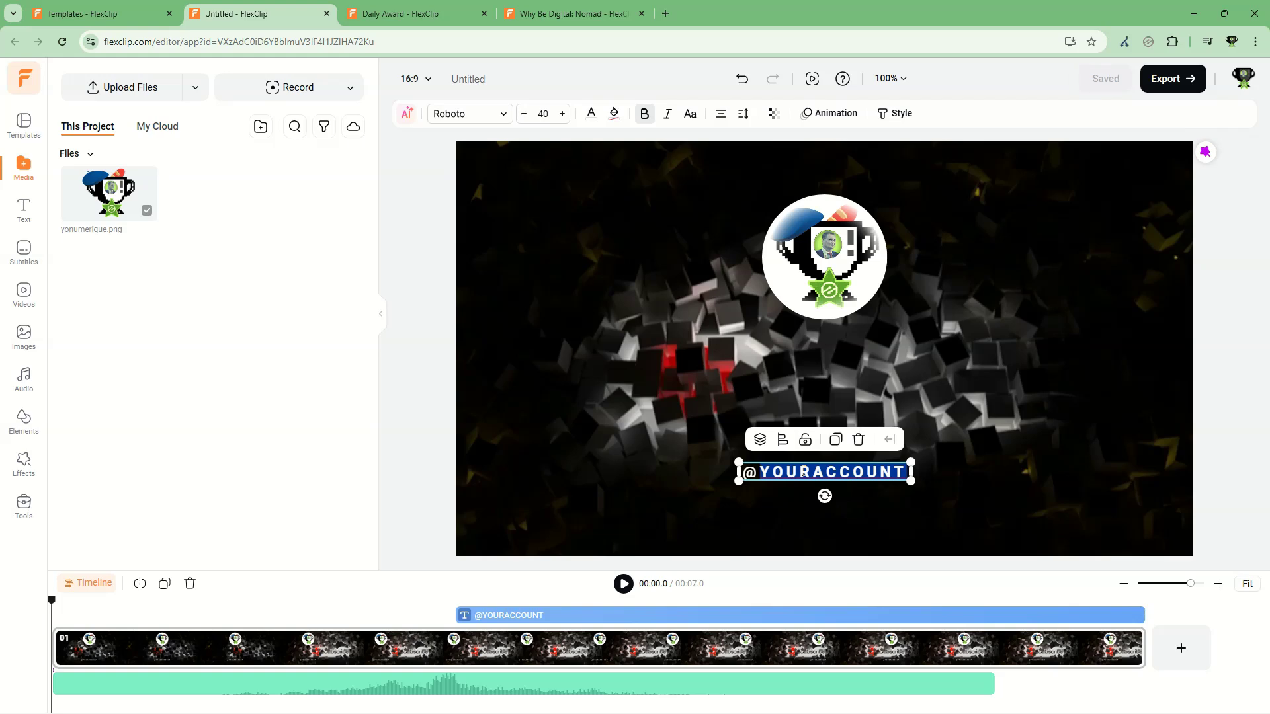
type("ybdot")
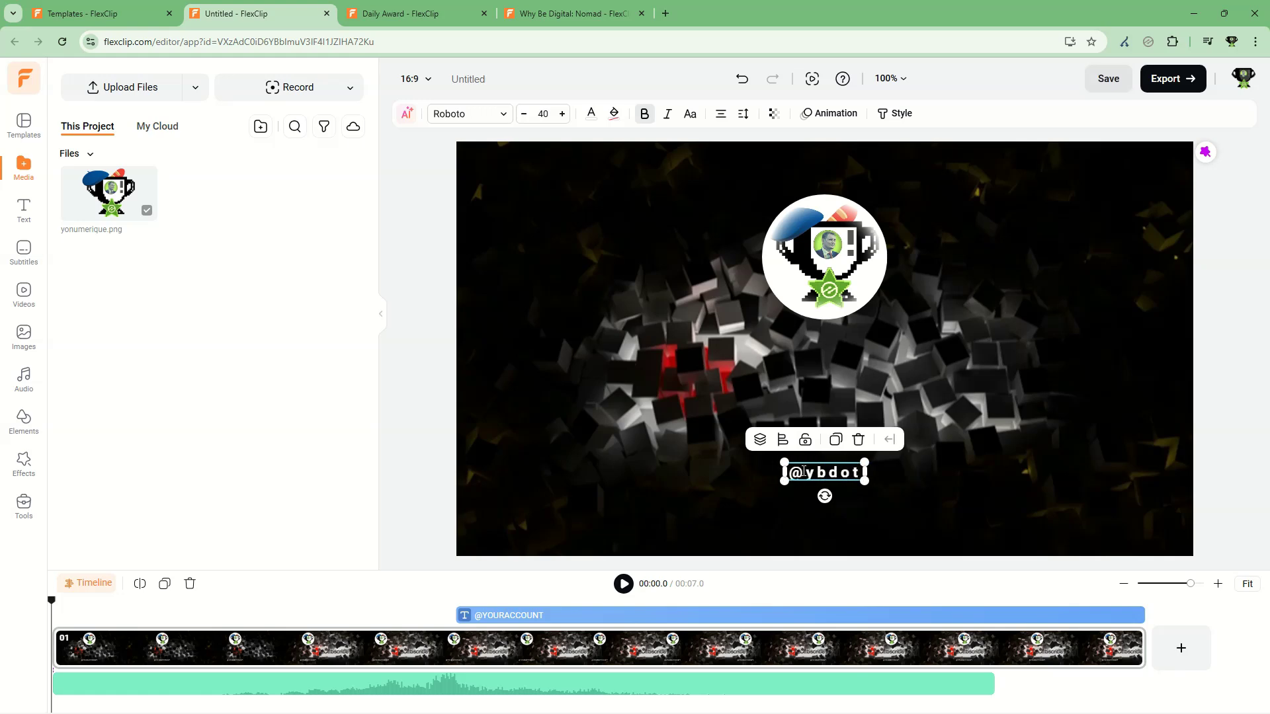
type("digital")
left_click(405, 281)
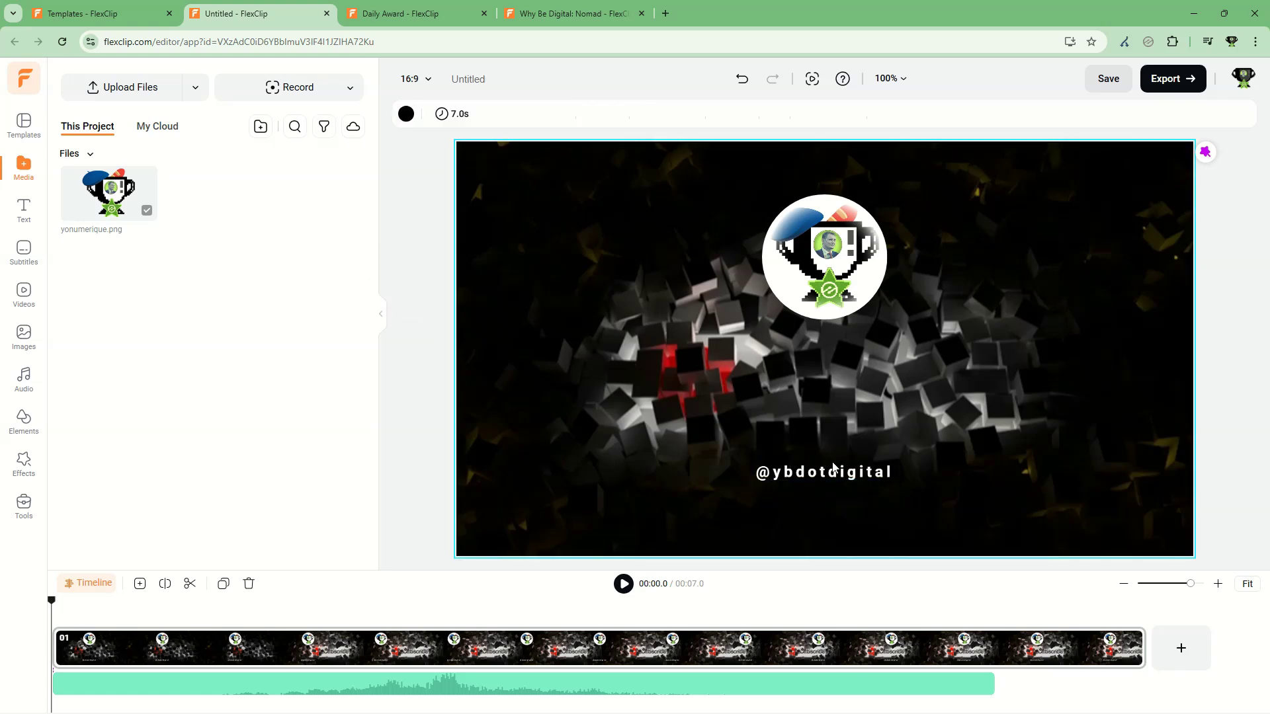
left_click(624, 585)
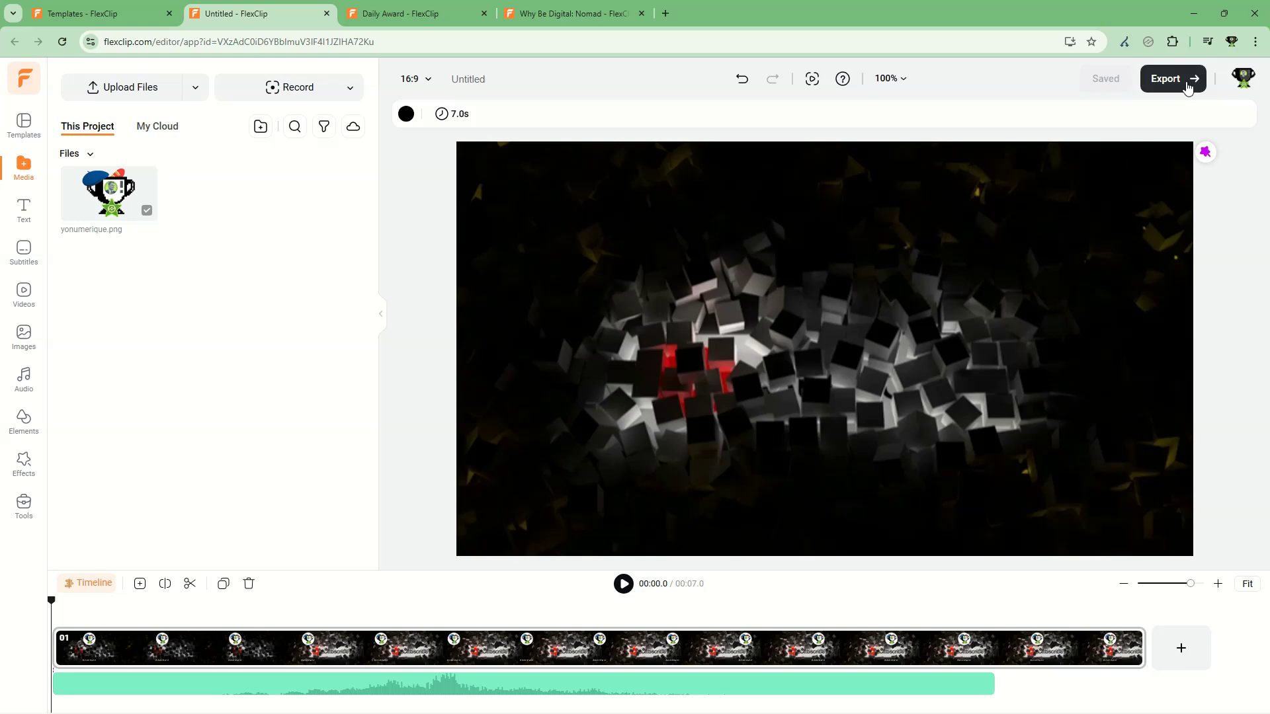
Examine the export settings for video, GIF and audio, including the available frame rates and quality levels.
left_click(1188, 86)
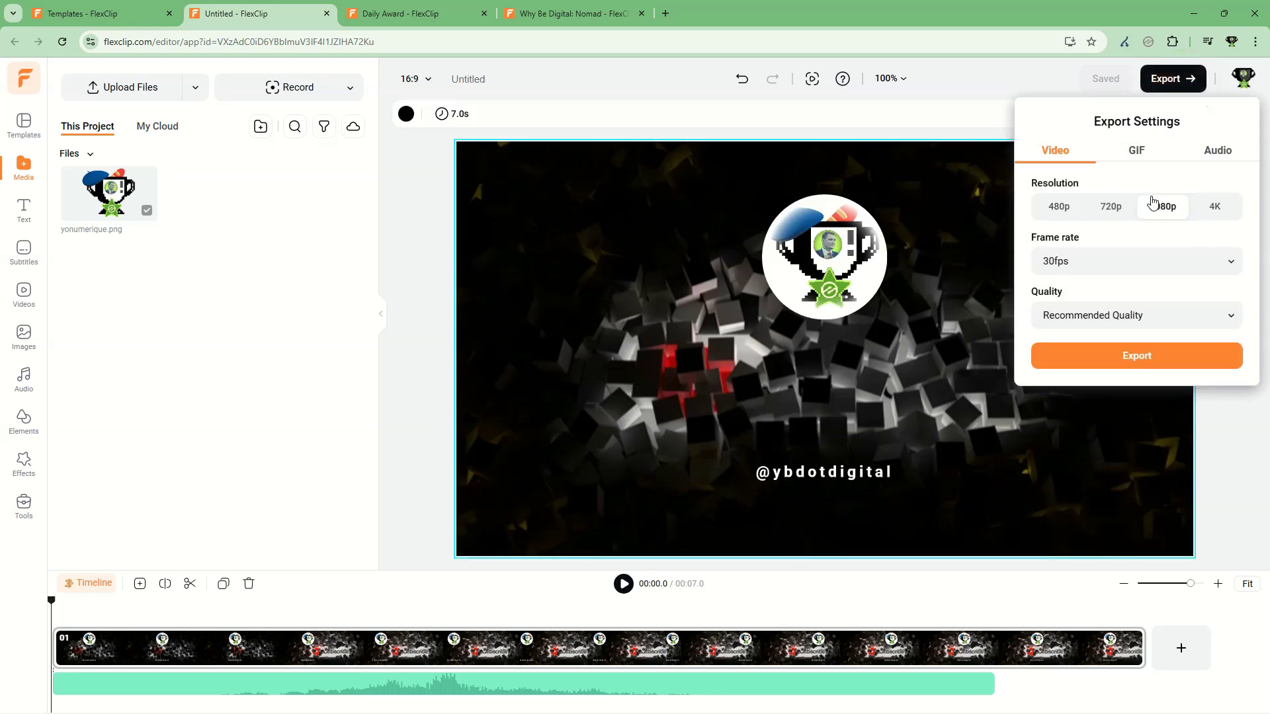
left_click(1097, 263)
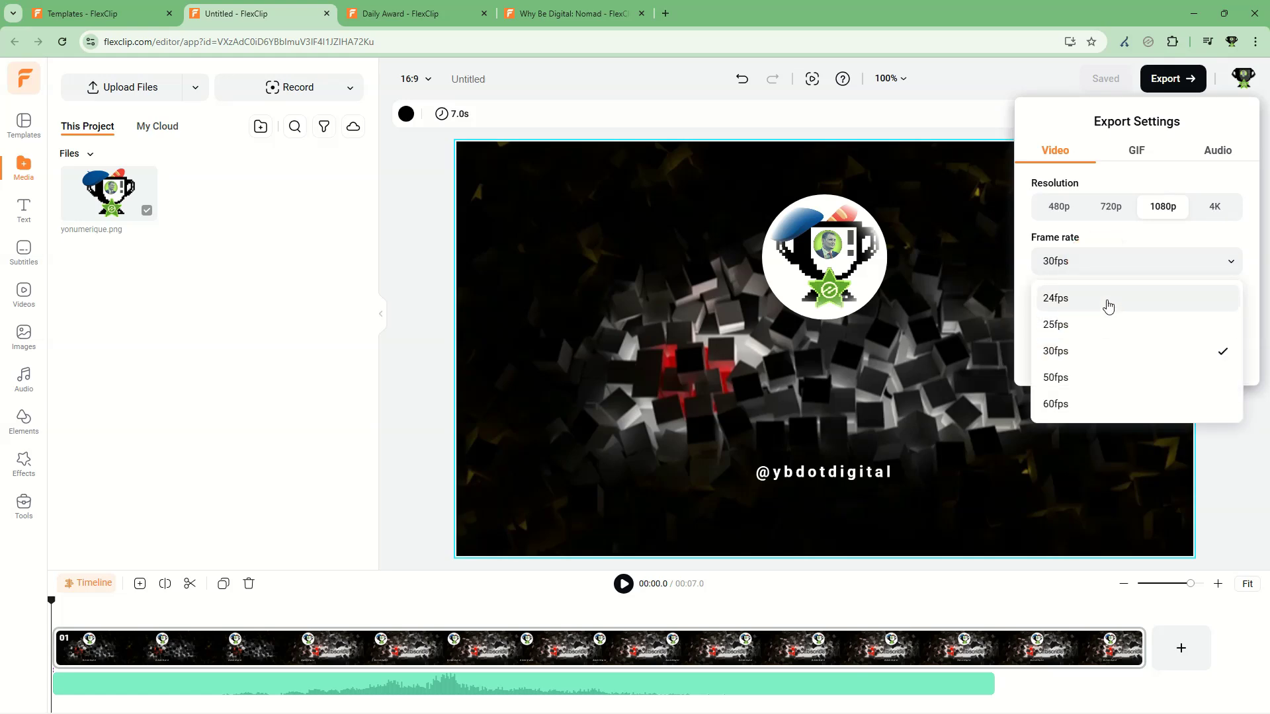
left_click(1113, 232)
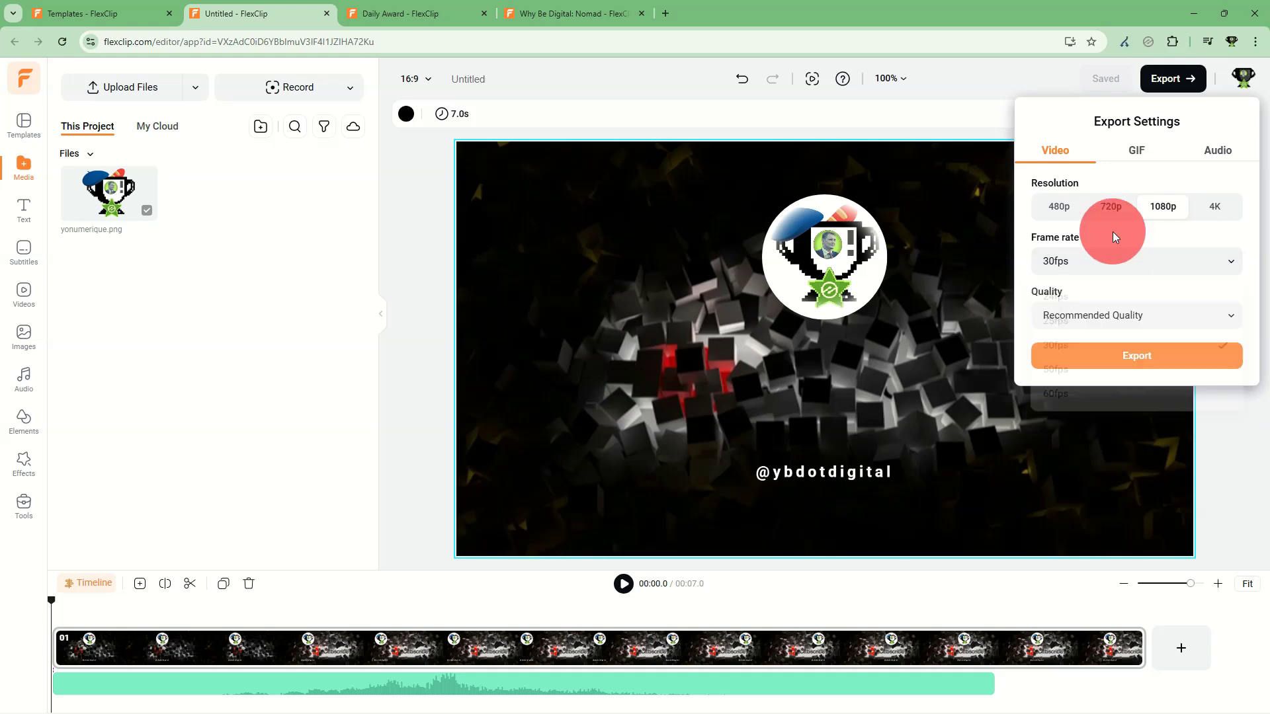
left_click(1103, 315)
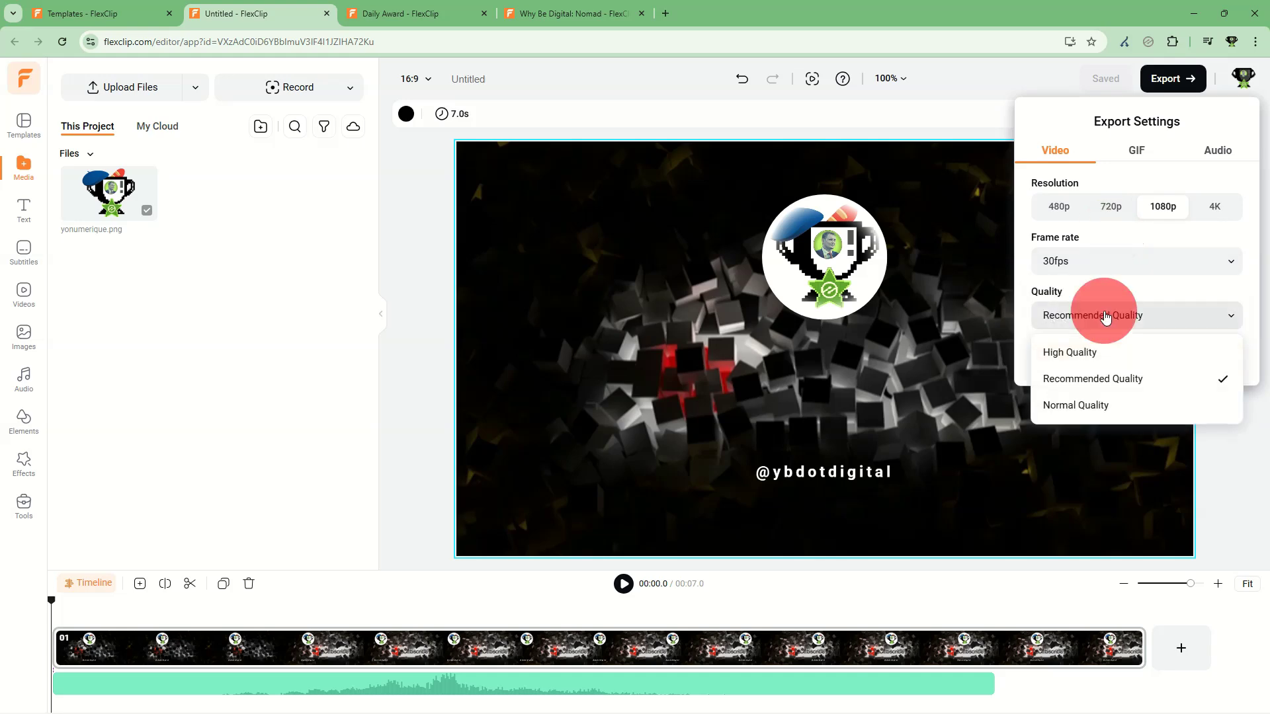
left_click(1125, 283)
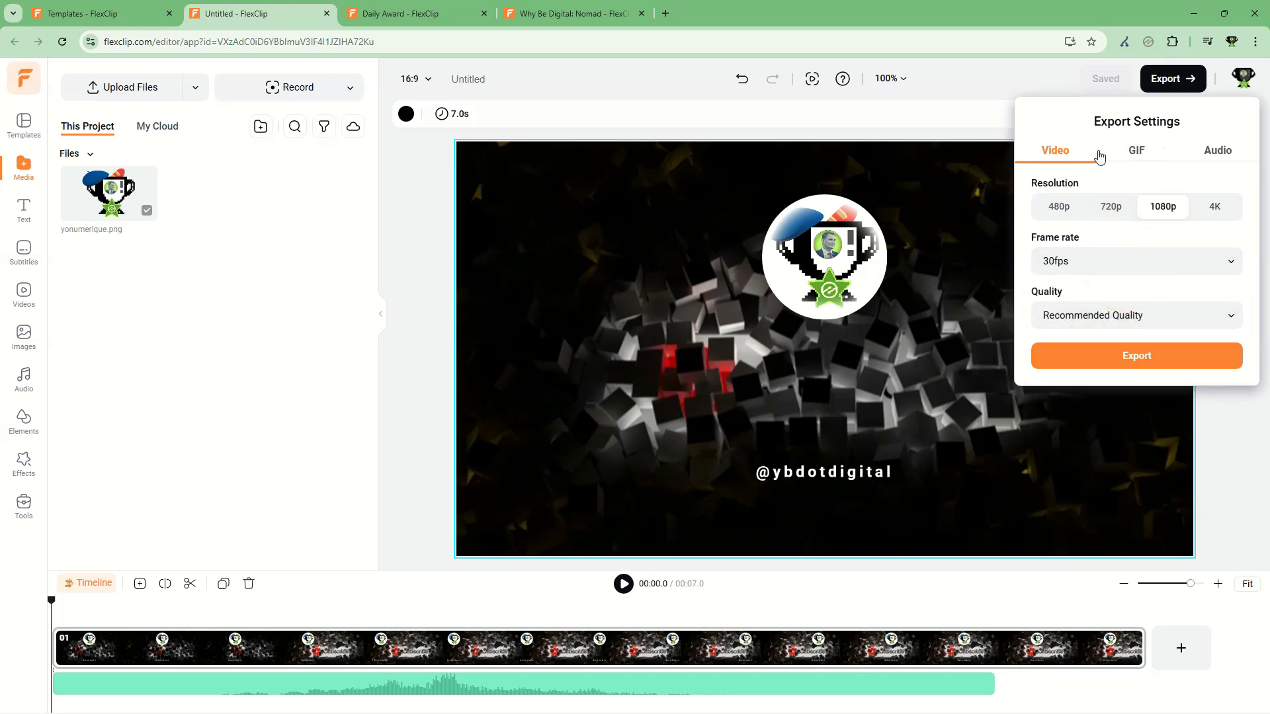
left_click(1127, 150)
left_click(1214, 151)
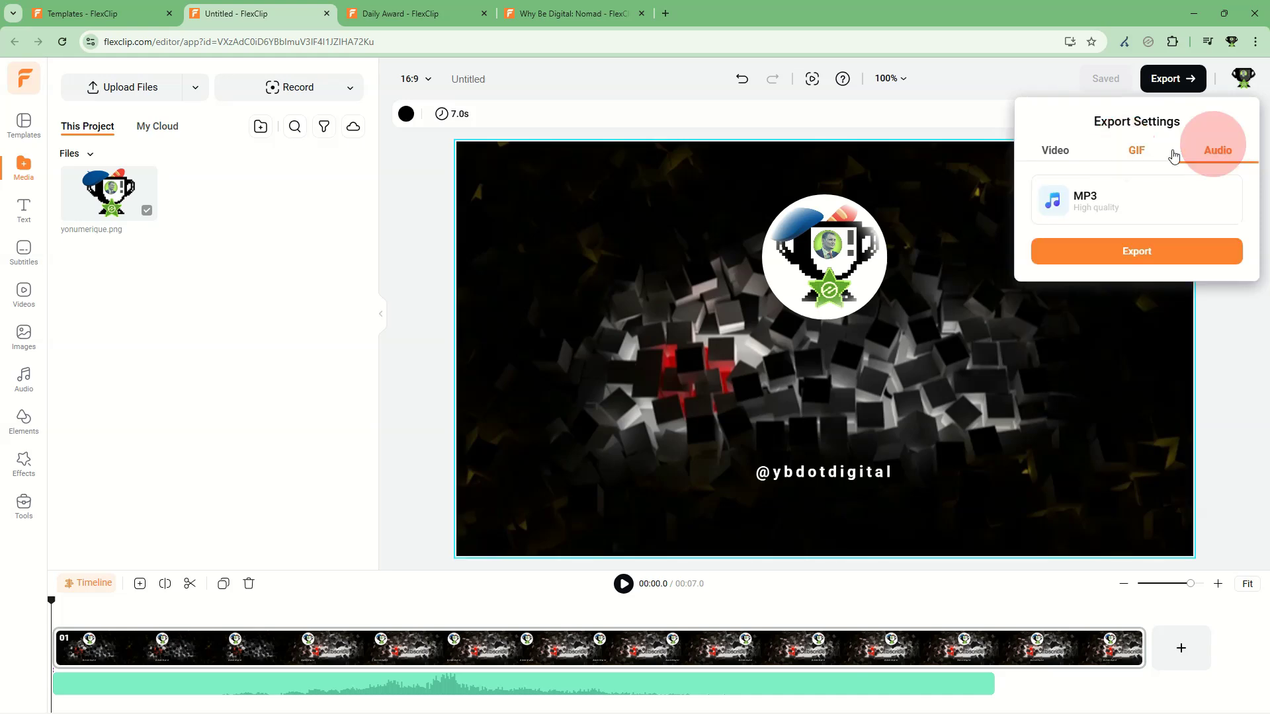
left_click(997, 78)
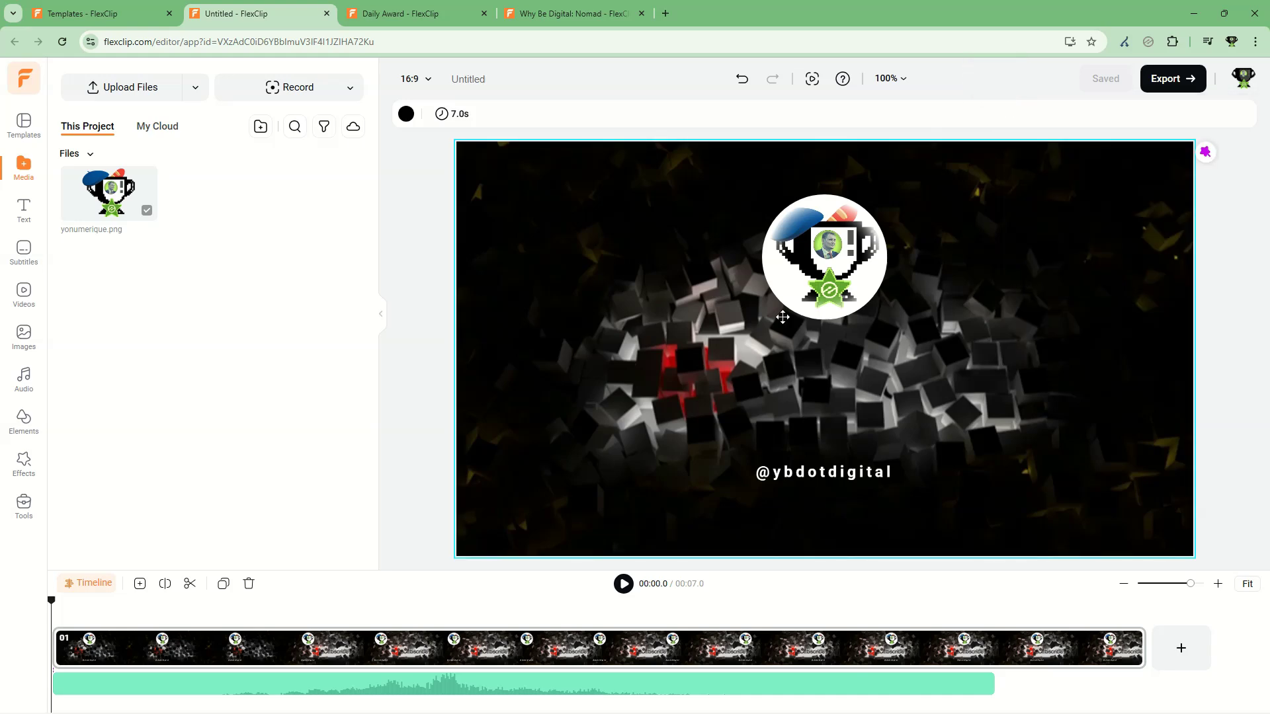